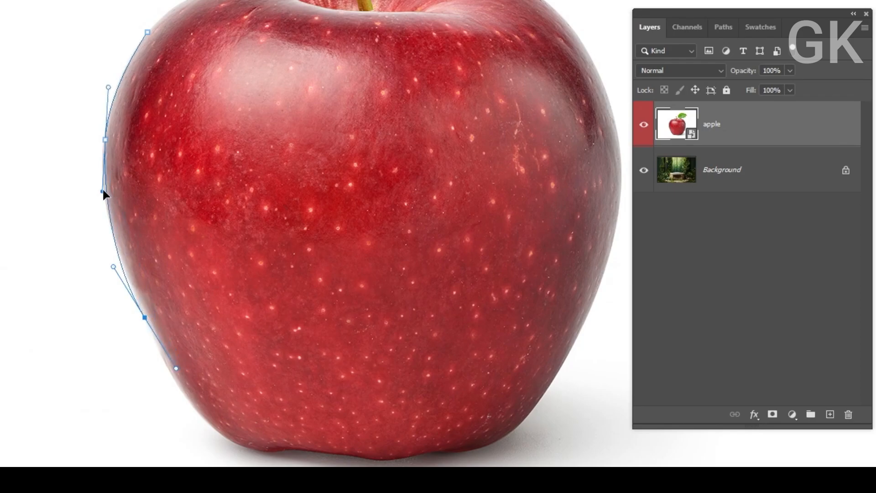
Step: Undo the last path points drawn along the apple's edge and fit the whole image in view
{"action": "key", "text": "ctrl+z"}
{"action": "key", "text": "ctrl+z"}
{"action": "key", "text": "ctrl+z"}
{"action": "key", "text": "ctrl+z"}
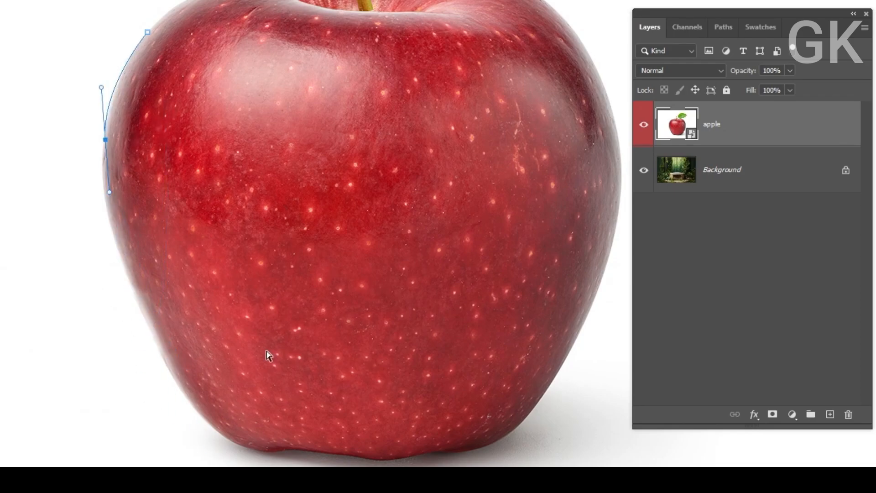
{"action": "key", "text": "ctrl+0"}
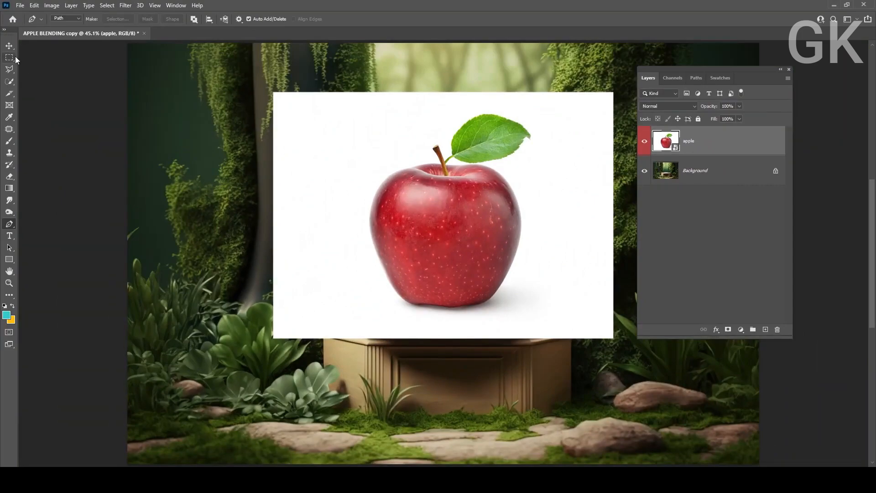
Step: Load the saved apple selection and apply it as a layer mask on the apple layer
{"action": "left_click", "coordinate": [15, 57]}
{"action": "right_click", "coordinate": [366, 173]}
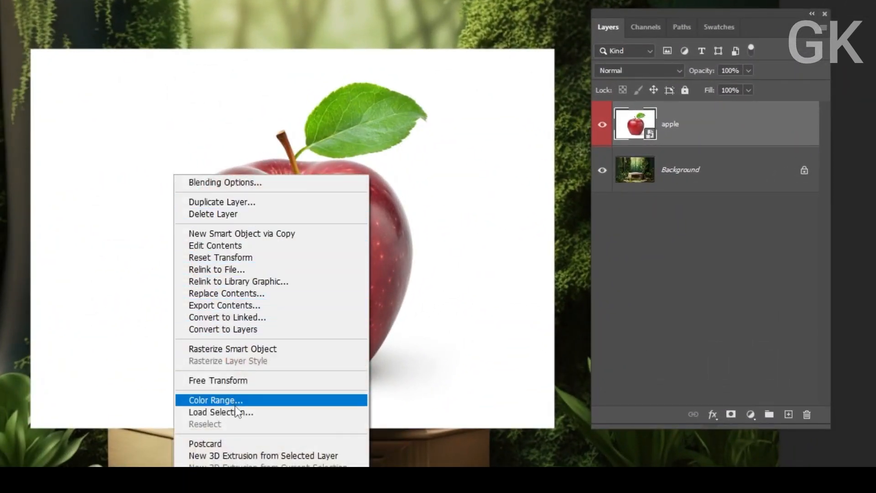
{"action": "left_click", "coordinate": [221, 411]}
{"action": "left_click", "coordinate": [273, 129]}
{"action": "left_click", "coordinate": [270, 164]}
{"action": "left_click", "coordinate": [395, 103]}
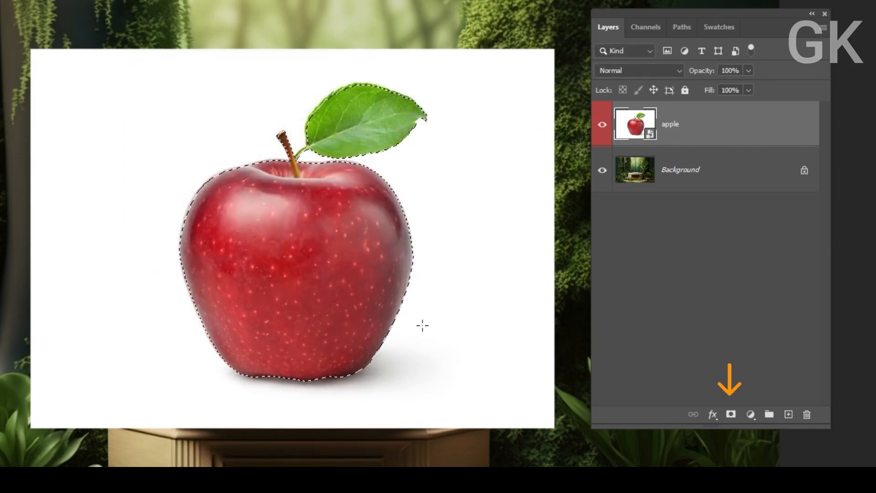
{"action": "left_click", "coordinate": [731, 414]}
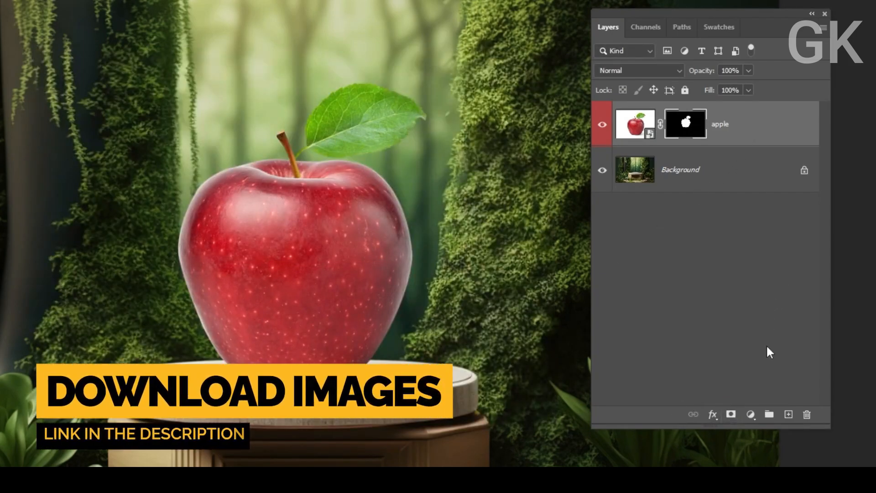
Step: Add a Levels adjustment clipped to the apple layer and lower its output white level to about 180
{"action": "left_click", "coordinate": [750, 413]}
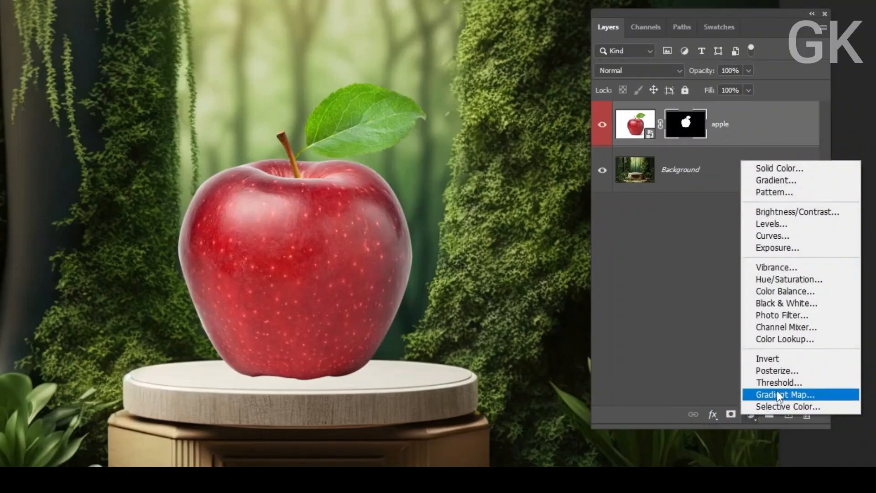
{"action": "left_click", "coordinate": [803, 224]}
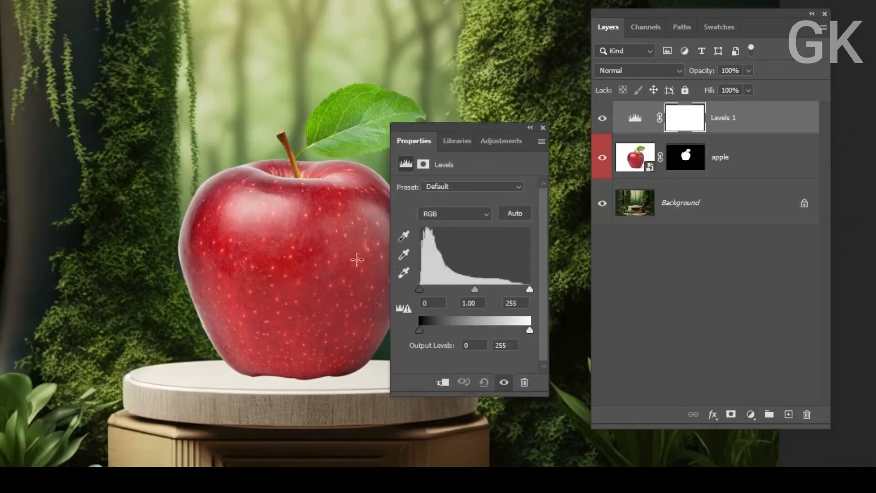
{"action": "left_click_drag", "start_coordinate": [492, 127], "coordinate": [3, 110]}
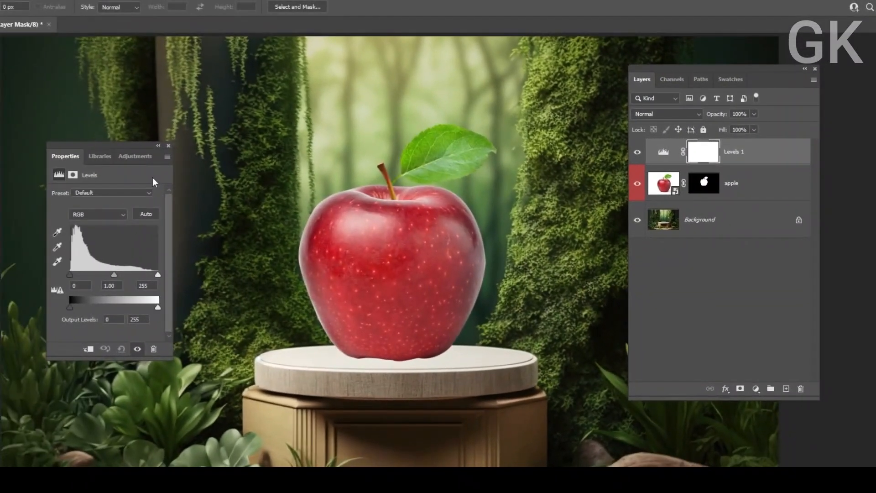
{"action": "left_click_drag", "start_coordinate": [155, 305], "coordinate": [144, 306]}
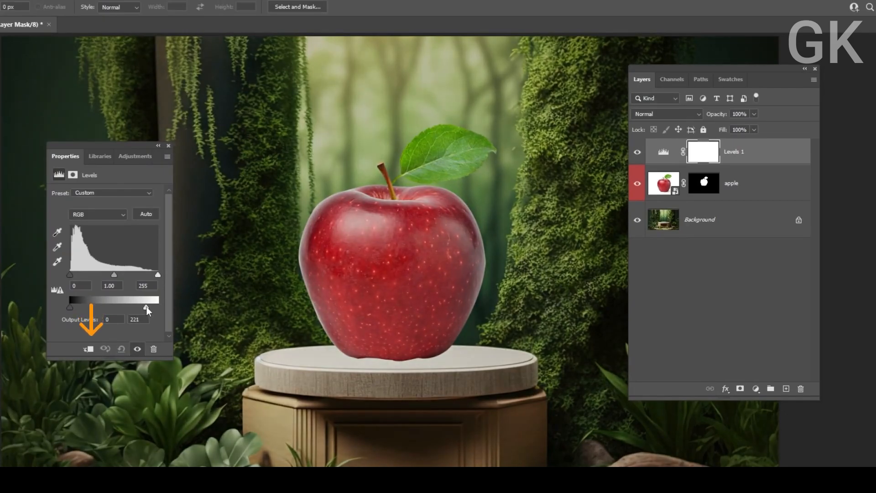
{"action": "left_click", "coordinate": [88, 348]}
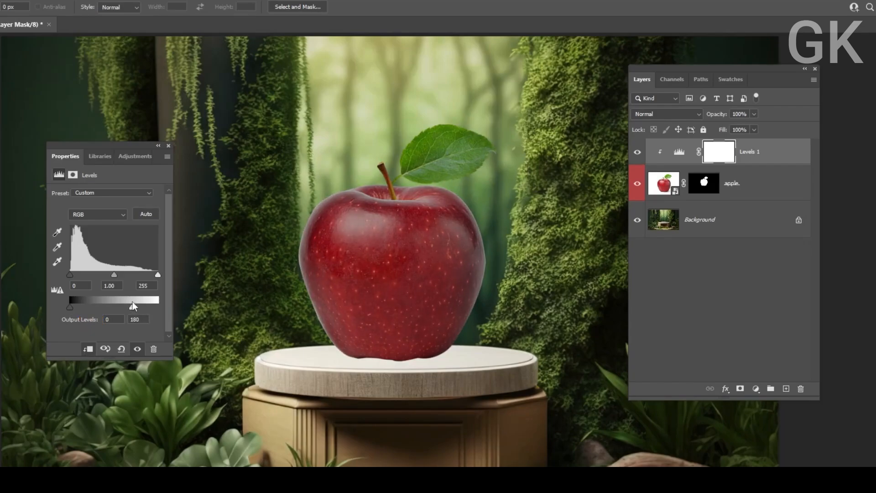
{"action": "left_click_drag", "start_coordinate": [132, 302], "coordinate": [131, 302]}
{"action": "left_click", "coordinate": [169, 146]}
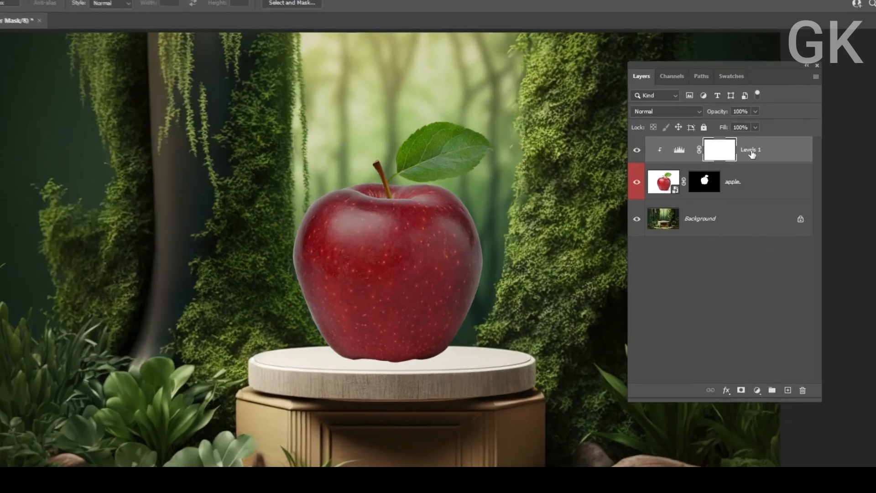
Step: Rename the clipped Levels adjustment layer as "dark level"
{"action": "double_click", "coordinate": [750, 152]}
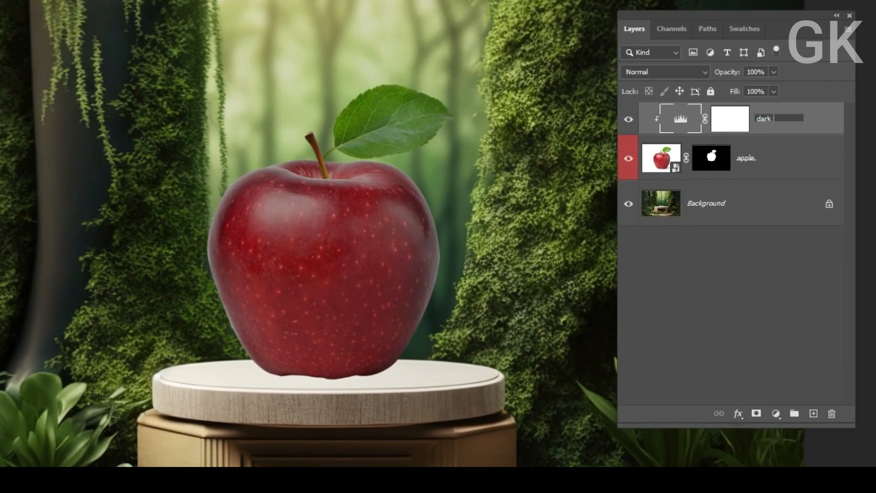
{"action": "type", "text": "dark level"}
{"action": "key", "text": "Return"}
Step: Add a second Levels adjustment clipped to the apple, with input black 62, midtones 1.70 and output white 158
{"action": "left_click", "coordinate": [775, 413]}
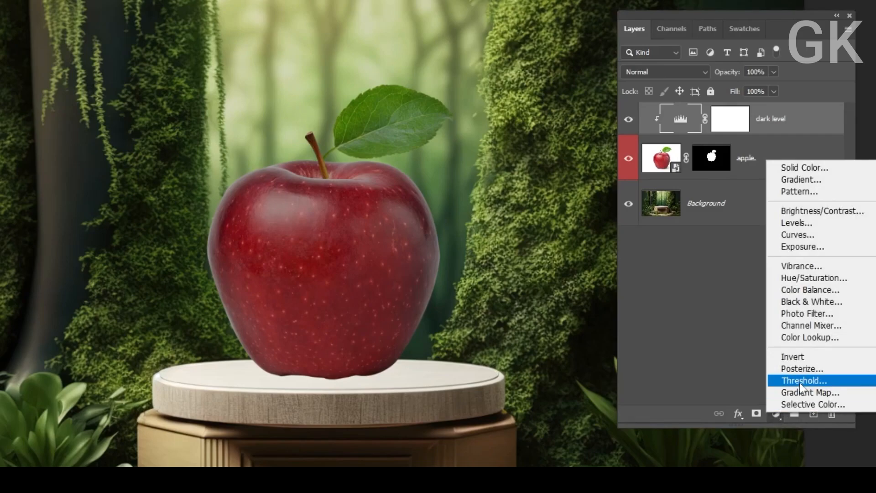
{"action": "left_click", "coordinate": [798, 223]}
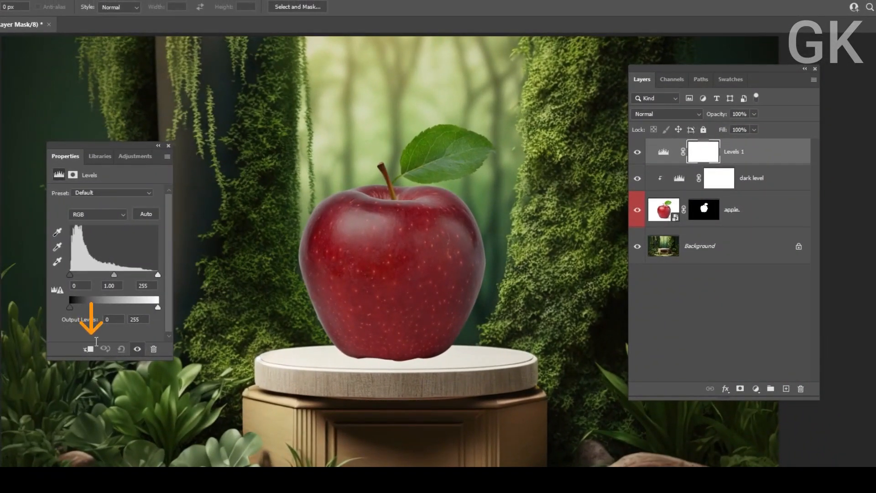
{"action": "left_click", "coordinate": [88, 348]}
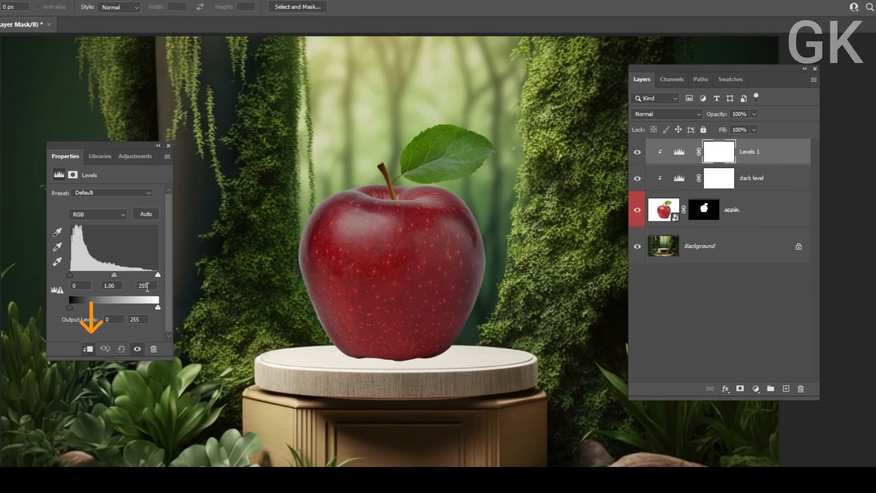
{"action": "left_click_drag", "start_coordinate": [156, 310], "coordinate": [144, 310]}
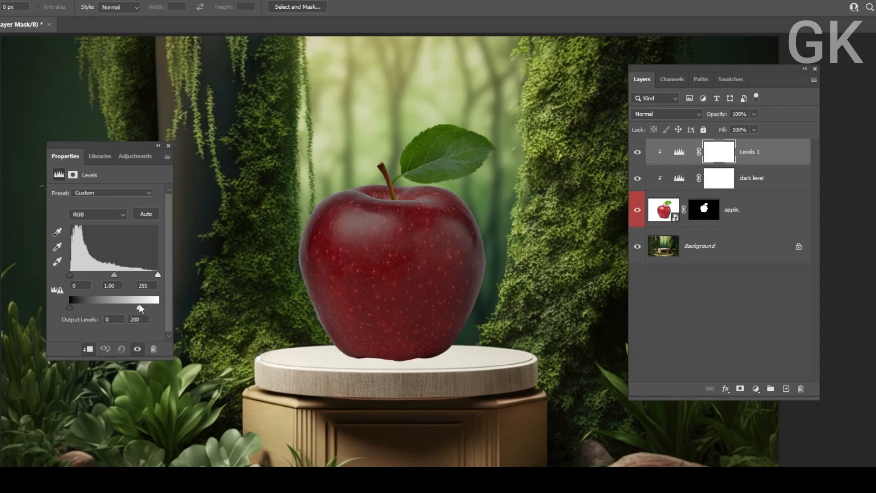
{"action": "left_click_drag", "start_coordinate": [74, 276], "coordinate": [111, 275]}
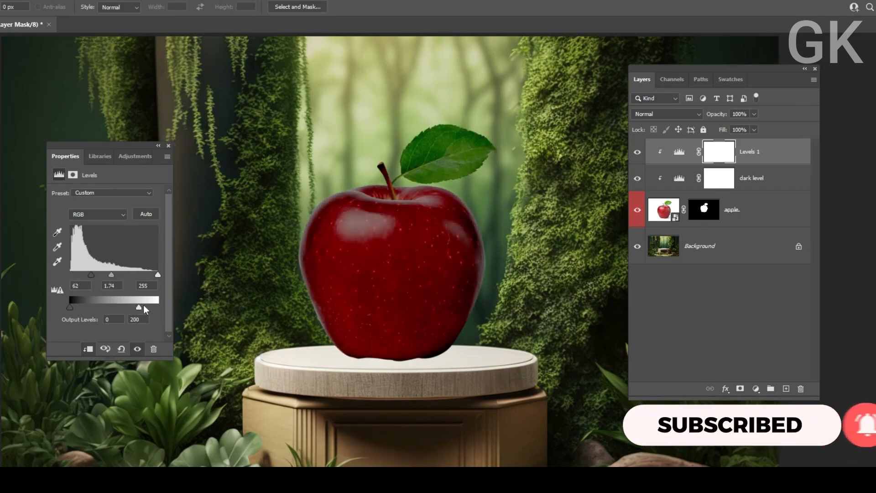
{"action": "left_click_drag", "start_coordinate": [138, 306], "coordinate": [114, 313]}
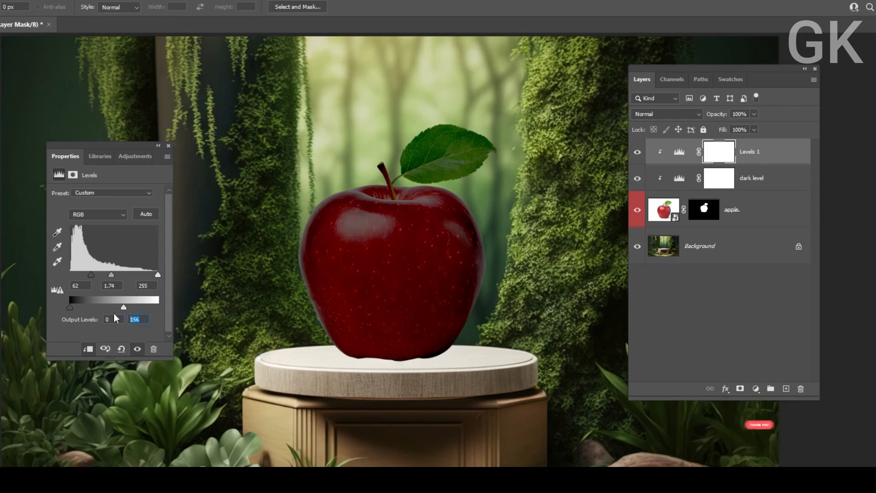
{"action": "type", "text": "158"}
{"action": "left_click_drag", "start_coordinate": [111, 275], "coordinate": [112, 274]}
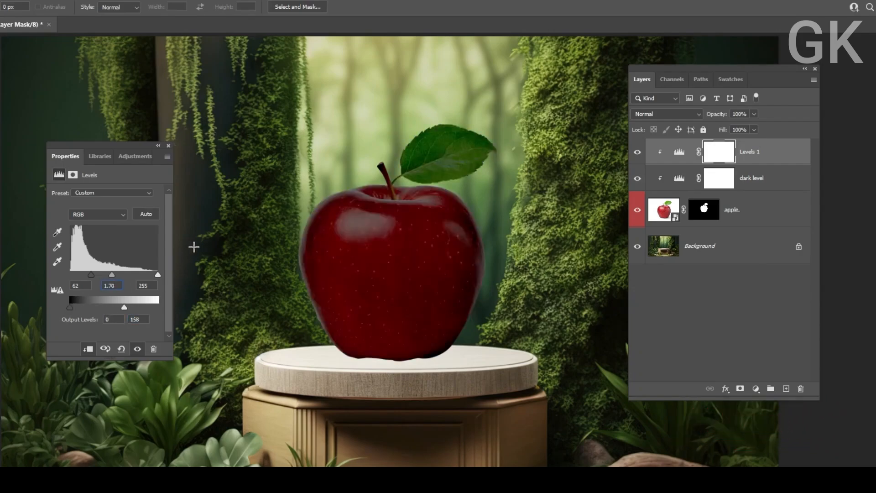
{"action": "left_click", "coordinate": [164, 144]}
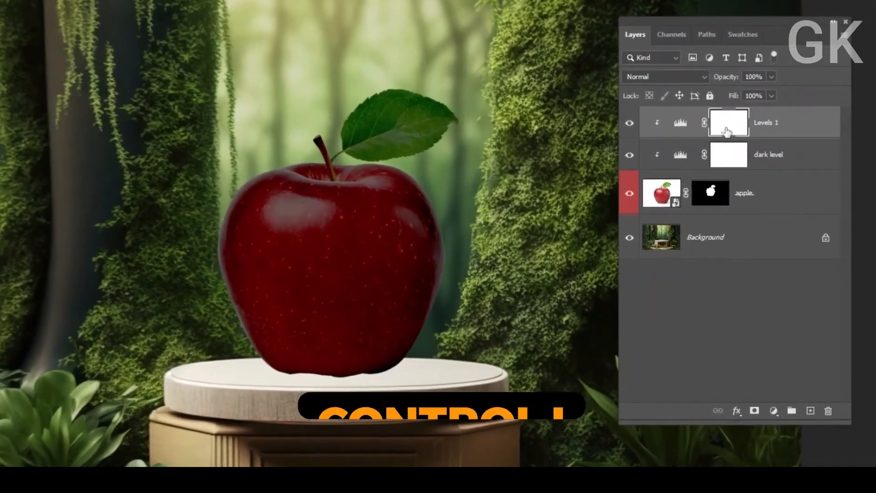
Step: Invert the new Levels layer's mask to black and set up a Soft Round brush with 25% flow
{"action": "key", "text": "ctrl+i"}
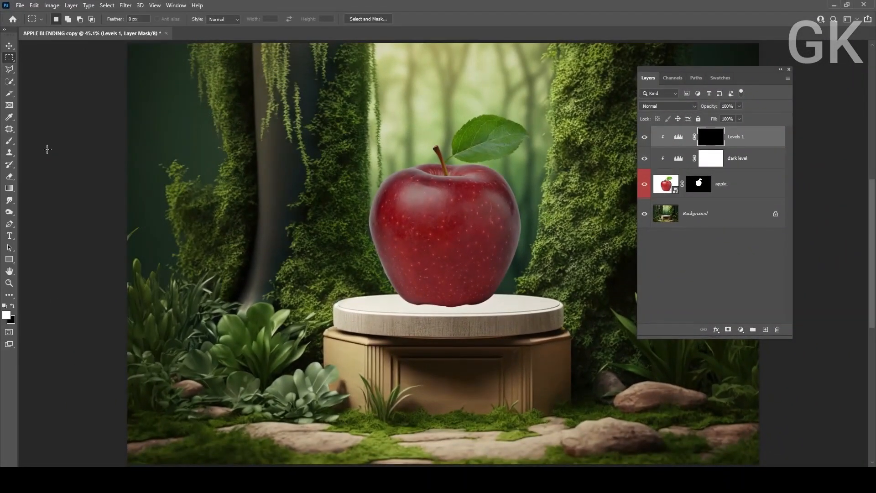
{"action": "left_click", "coordinate": [10, 140]}
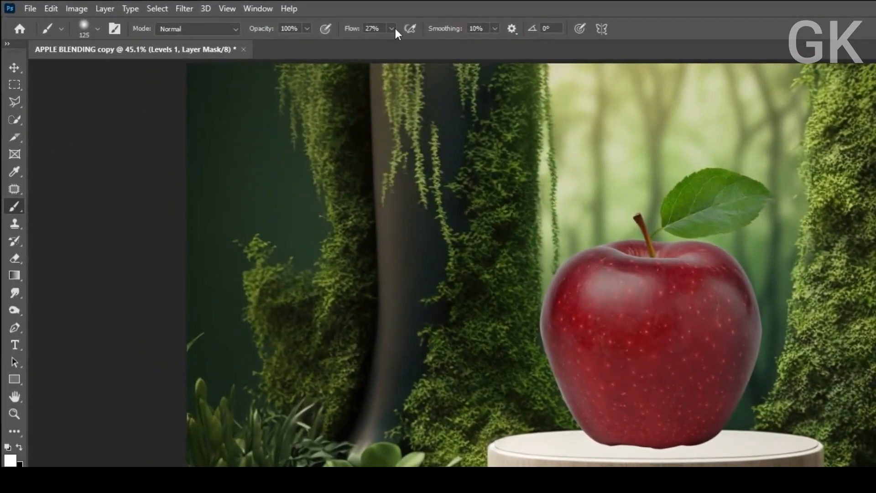
{"action": "left_click", "coordinate": [267, 19]}
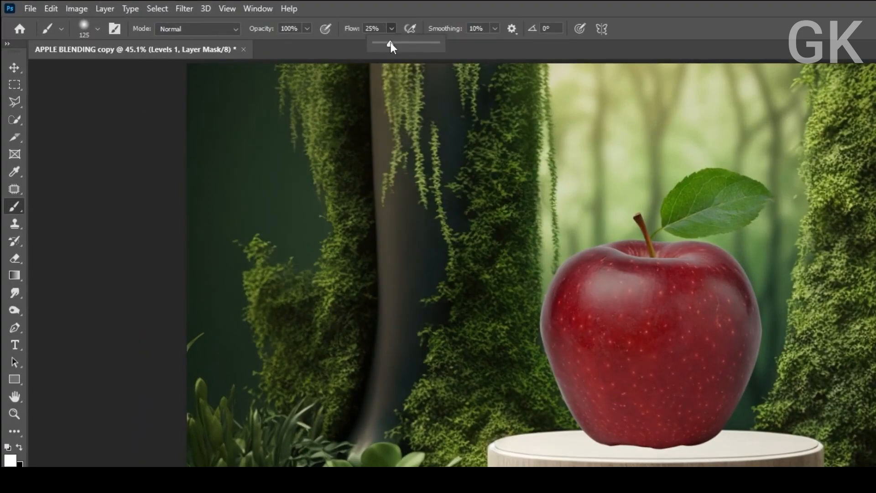
{"action": "left_click", "coordinate": [98, 29]}
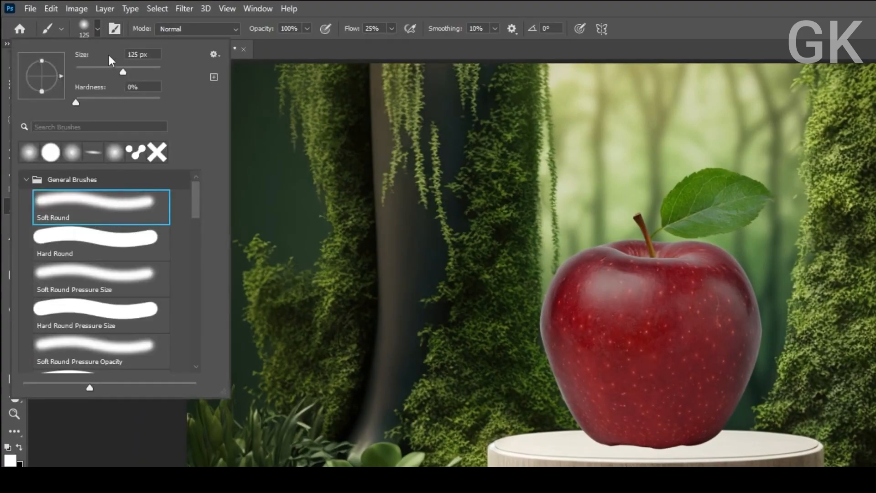
{"action": "left_click", "coordinate": [104, 27]}
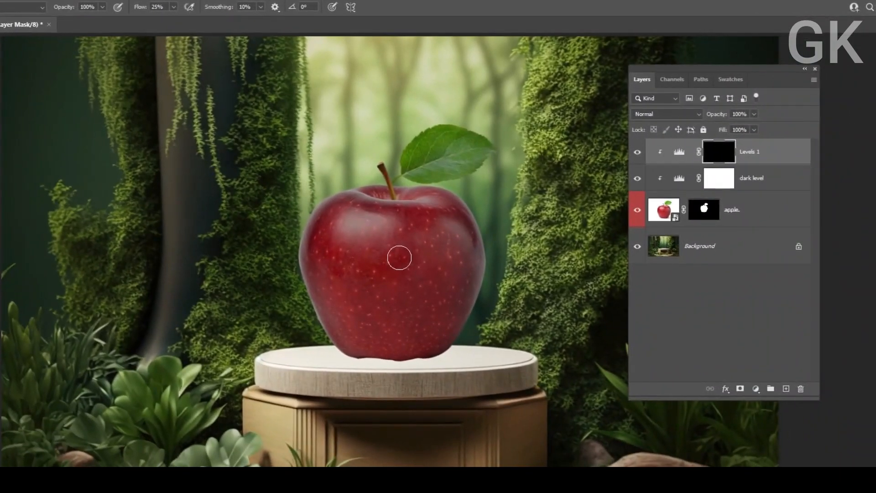
Step: Paint white on the Levels mask over the apple's lower area with a larger brush at 14% flow, comparing before and after
{"action": "mouse_move", "coordinate": [360, 231]}
{"action": "left_mouse_down"}
{"action": "mouse_move", "coordinate": [308, 225]}
{"action": "mouse_move", "coordinate": [379, 254]}
{"action": "mouse_move", "coordinate": [380, 343]}
{"action": "mouse_move", "coordinate": [419, 333]}
{"action": "left_mouse_up"}
{"action": "key", "text": "]"}
{"action": "left_click", "coordinate": [174, 6]}
{"action": "left_click_drag", "start_coordinate": [169, 21], "coordinate": [163, 20]}
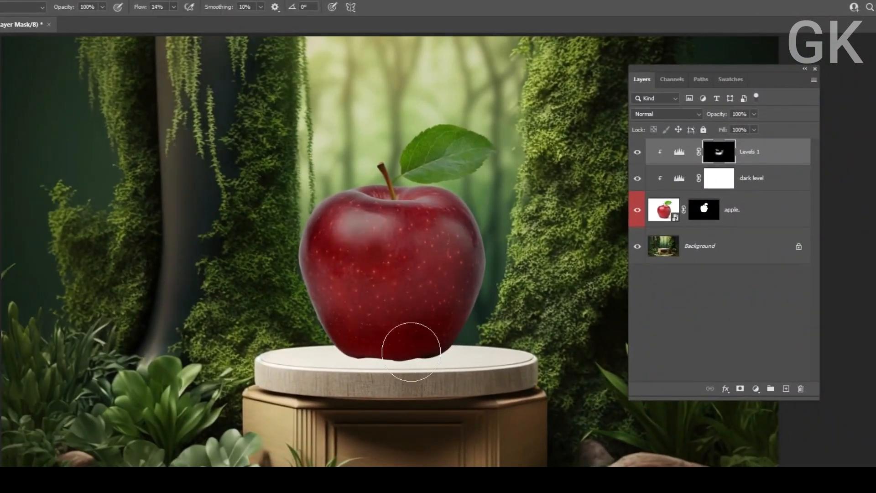
{"action": "mouse_move", "coordinate": [447, 345]}
{"action": "left_mouse_down"}
{"action": "mouse_move", "coordinate": [397, 362]}
{"action": "mouse_move", "coordinate": [427, 321]}
{"action": "mouse_move", "coordinate": [422, 282]}
{"action": "left_mouse_up"}
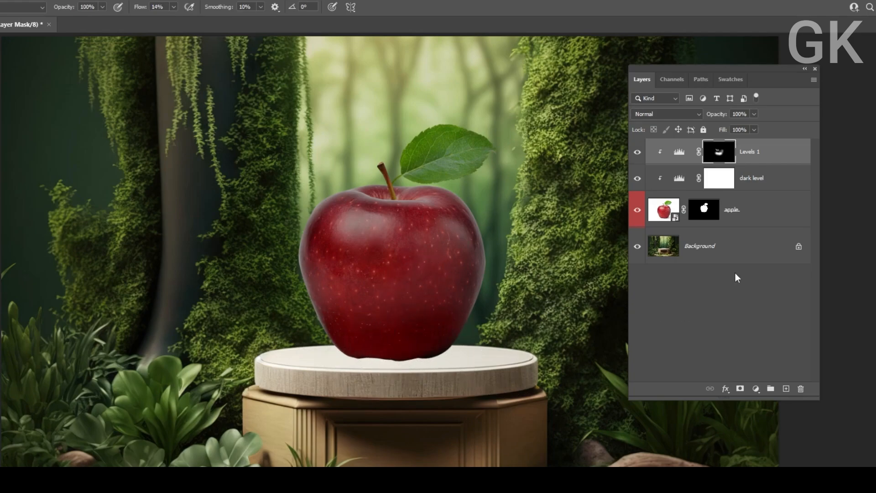
{"action": "left_click", "coordinate": [638, 152]}
{"action": "left_click", "coordinate": [638, 152]}
Step: Rename the painted Levels layer as "dark shadow" and widen the layer list
{"action": "key", "text": "ctrl+2"}
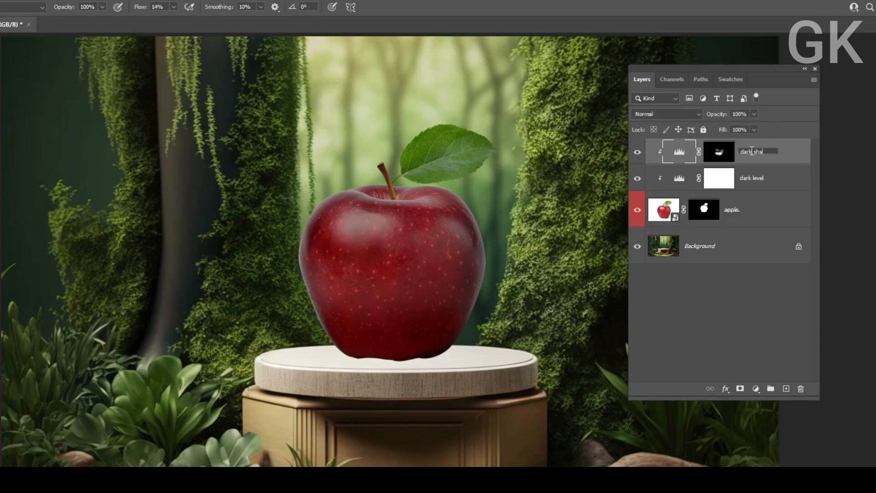
{"action": "key", "text": "Return"}
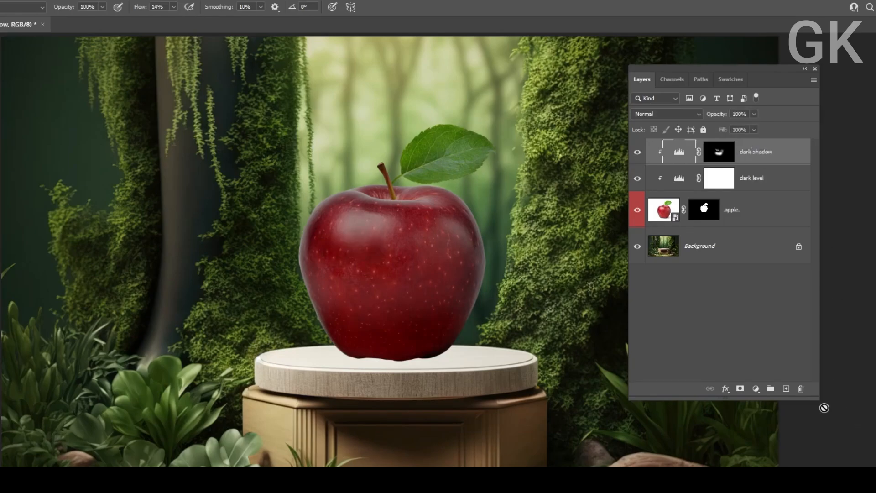
{"action": "left_click_drag", "start_coordinate": [825, 391], "coordinate": [843, 368]}
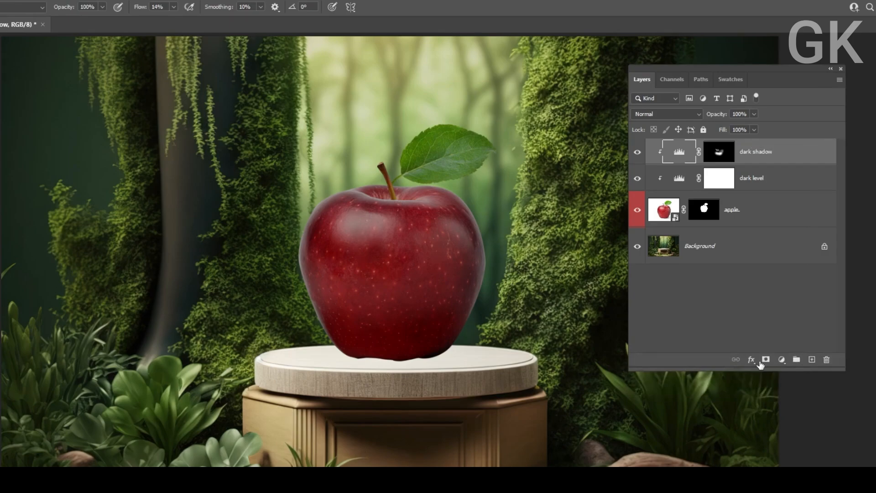
Step: Add a third Levels adjustment clipped to the apple with input white 188, and invert its mask to black
{"action": "left_click", "coordinate": [781, 360]}
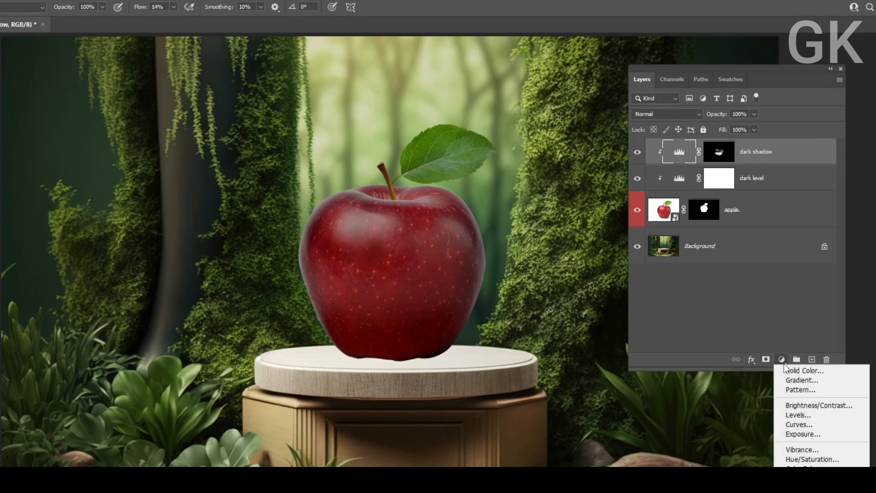
{"action": "left_click", "coordinate": [798, 414]}
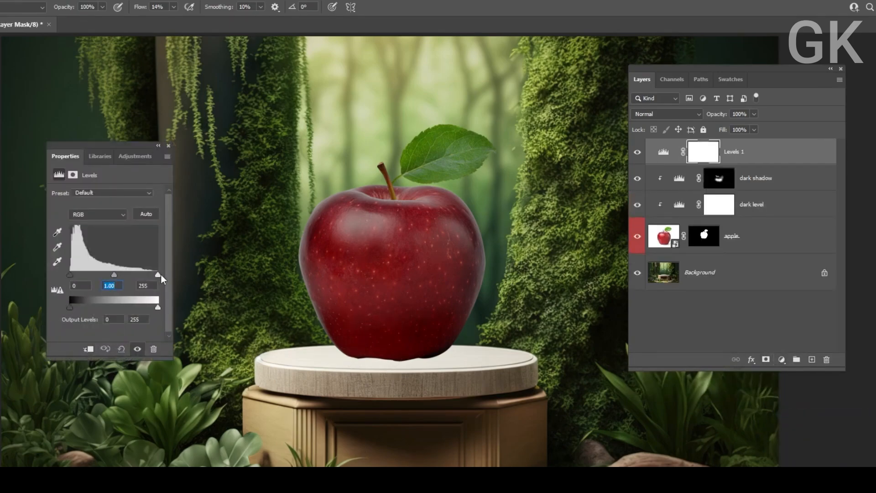
{"action": "left_click_drag", "start_coordinate": [158, 274], "coordinate": [140, 274]}
{"action": "left_click", "coordinate": [88, 349]}
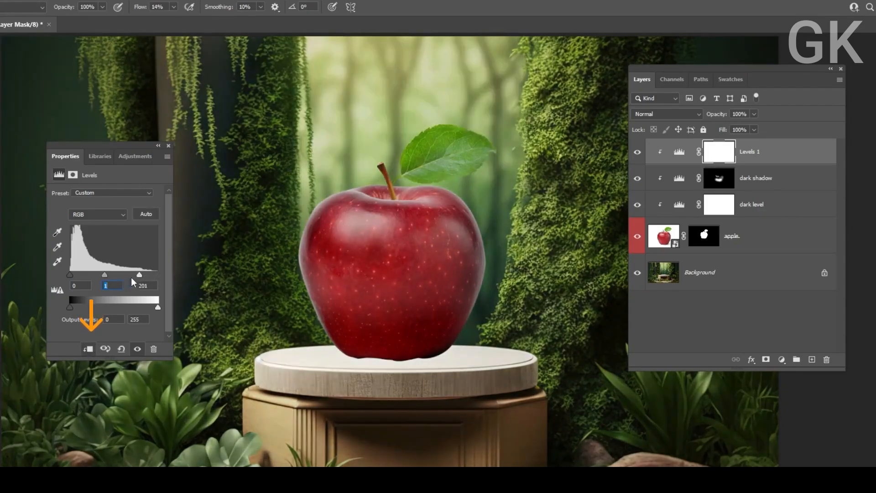
{"action": "left_click_drag", "start_coordinate": [137, 274], "coordinate": [135, 275]}
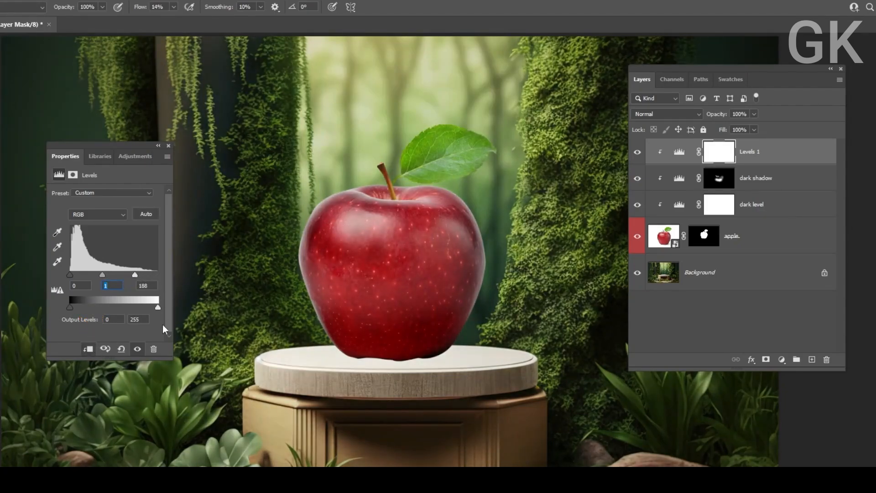
{"action": "left_click", "coordinate": [726, 153]}
{"action": "key", "text": "ctrl+i"}
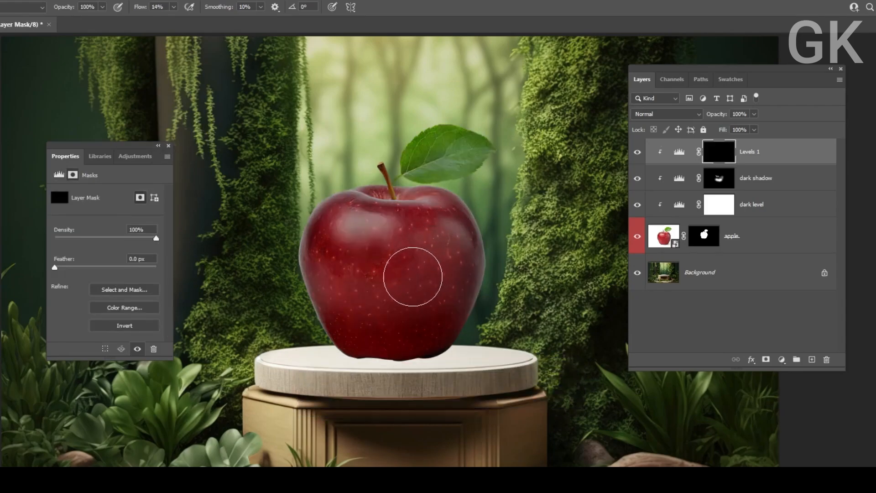
Step: Paint white on the third Levels layer's mask over the apple's upper highlight areas, then reduce the brush size
{"action": "left_click", "coordinate": [452, 230]}
{"action": "left_click", "coordinate": [409, 202]}
{"action": "left_click", "coordinate": [366, 231]}
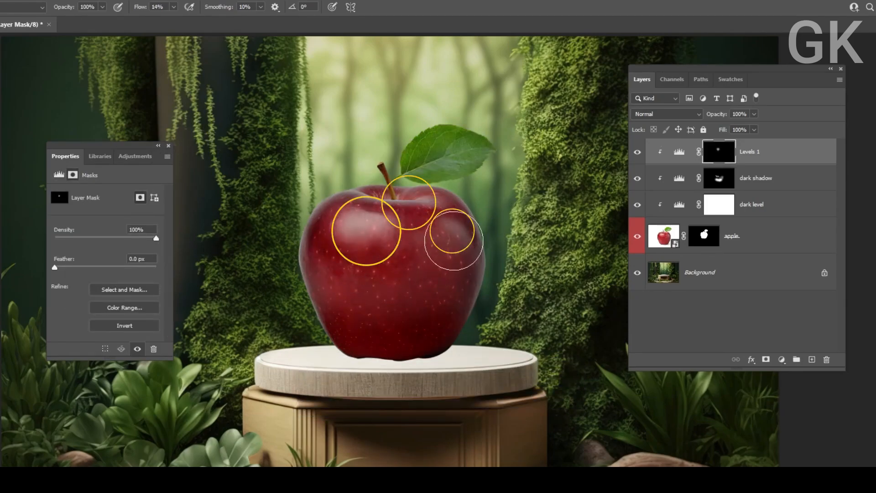
{"action": "left_click", "coordinate": [453, 237]}
{"action": "key", "text": "bracketleft"}
{"action": "key", "text": "bracketleft"}
{"action": "key", "text": "bracketleft"}
{"action": "key", "text": "bracketleft"}
{"action": "key", "text": "bracketleft"}
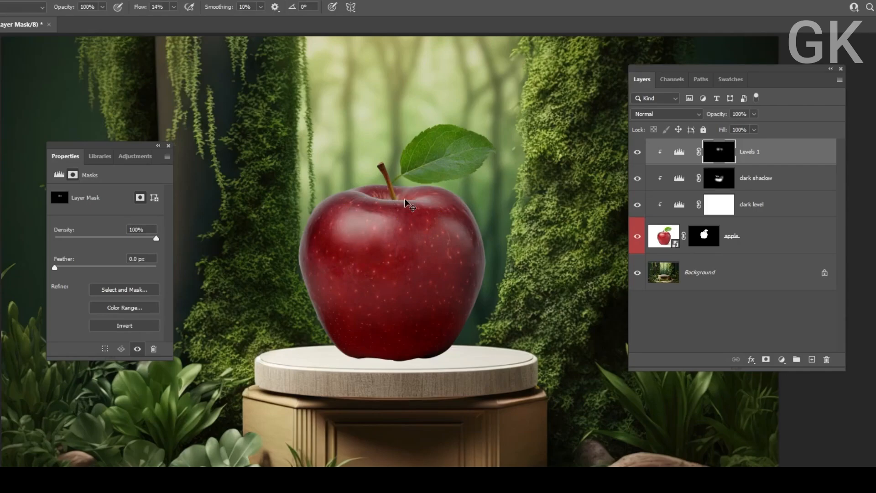
Step: Raise the brush flow to 22% and strengthen the painted highlights along the apple's upper part on the mask
{"action": "key", "text": "ctrl+plus"}
{"action": "left_click_drag", "start_coordinate": [404, 200], "coordinate": [356, 238]}
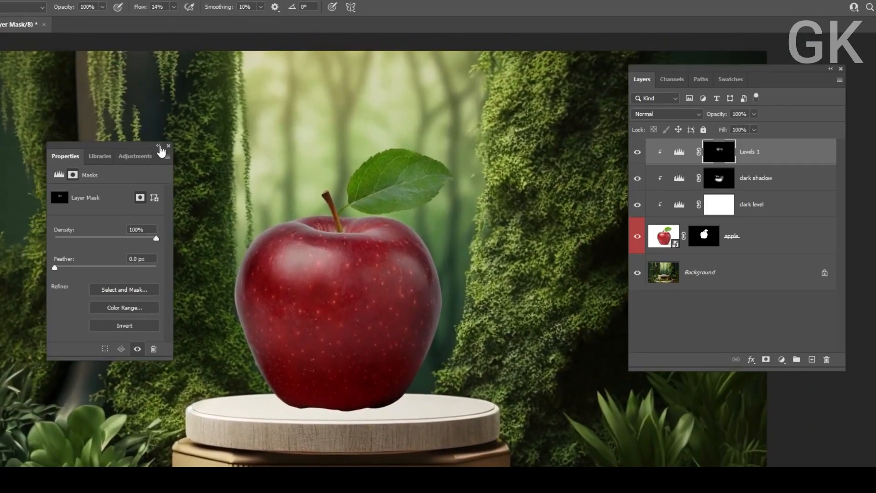
{"action": "left_click", "coordinate": [168, 146]}
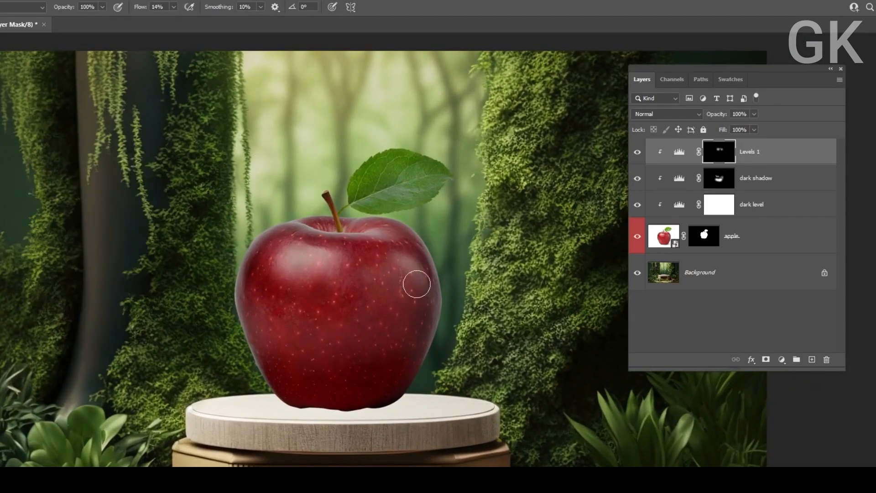
{"action": "left_click_drag", "start_coordinate": [174, 7], "coordinate": [178, 20]}
{"action": "left_click", "coordinate": [309, 234]}
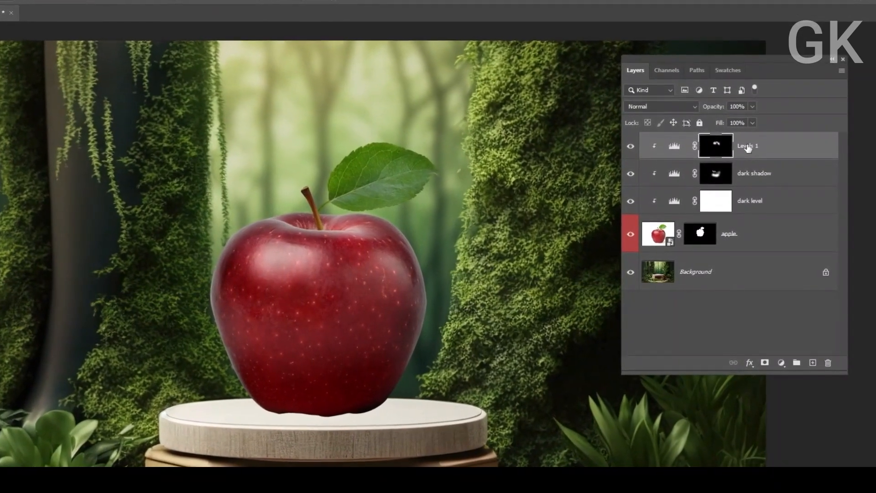
Step: Rename the painted Levels 1 layer as "highlights"
{"action": "left_click", "coordinate": [746, 155]}
{"action": "double_click", "coordinate": [743, 142]}
{"action": "type", "text": "highlight"}
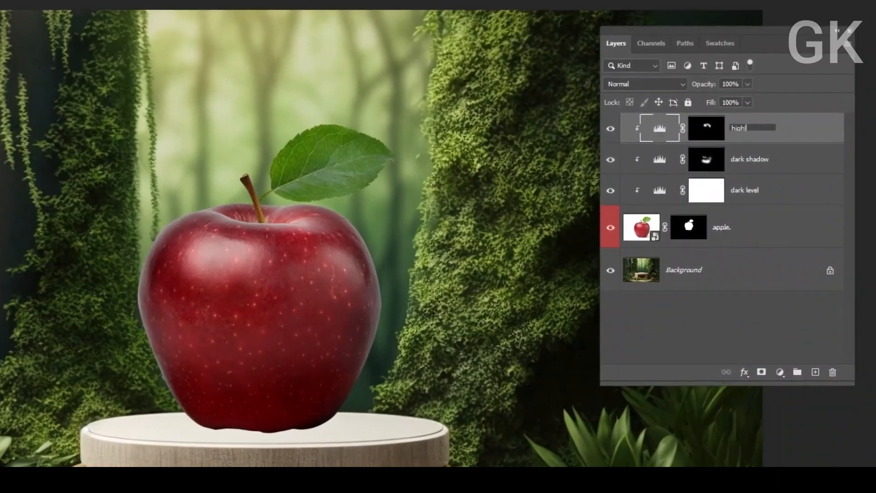
{"action": "type", "text": "s"}
{"action": "key", "text": "Return"}
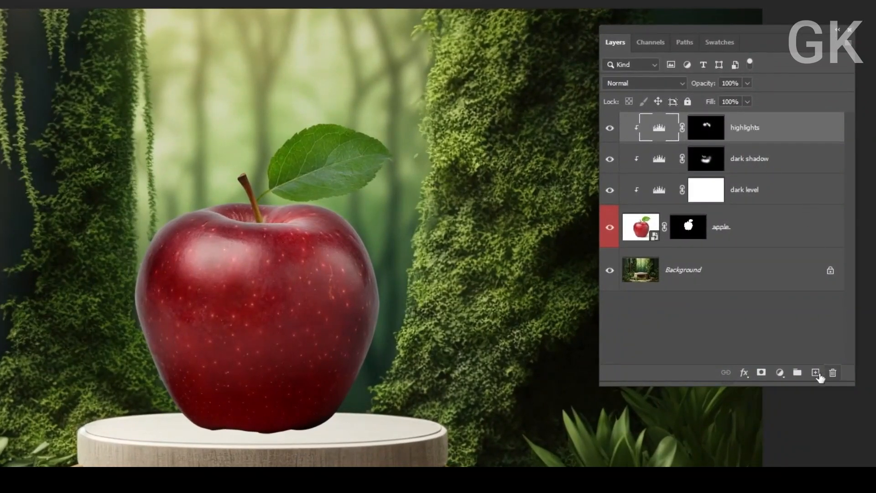
Step: Add another Levels adjustment above the highlights layer, clip it to the apple, and set its input white to 192
{"action": "left_click", "coordinate": [779, 373]}
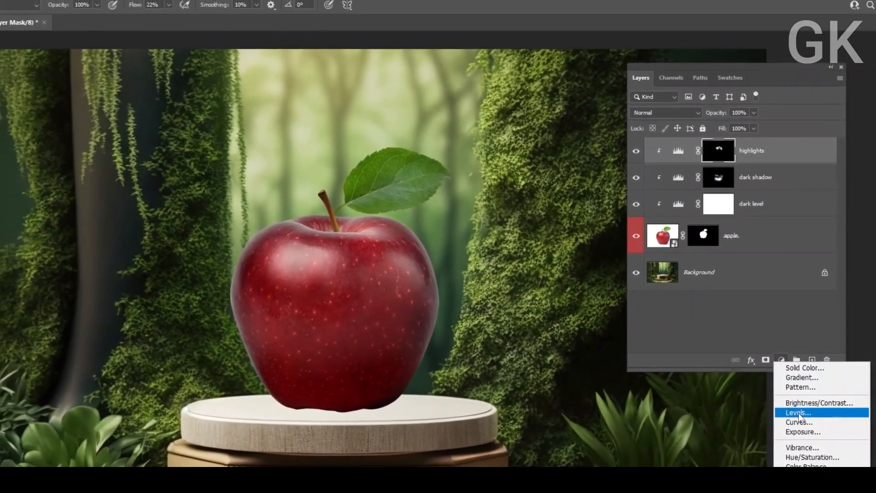
{"action": "left_click", "coordinate": [798, 429]}
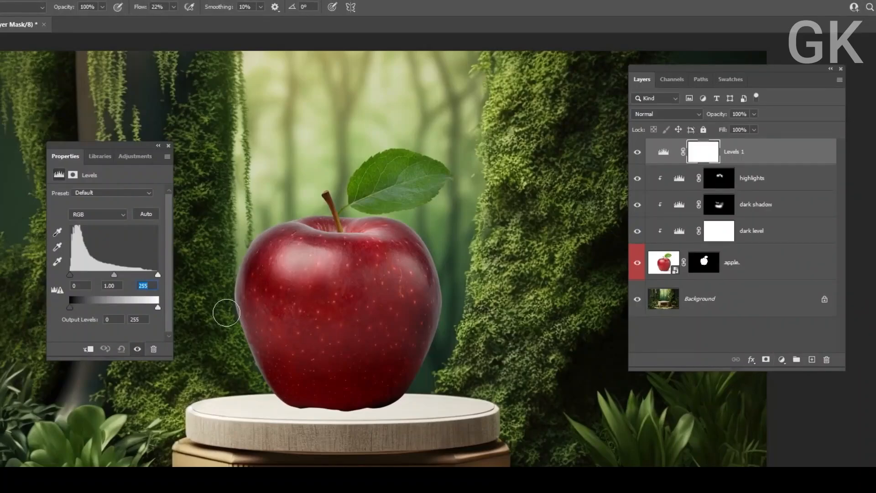
{"action": "left_click", "coordinate": [89, 350]}
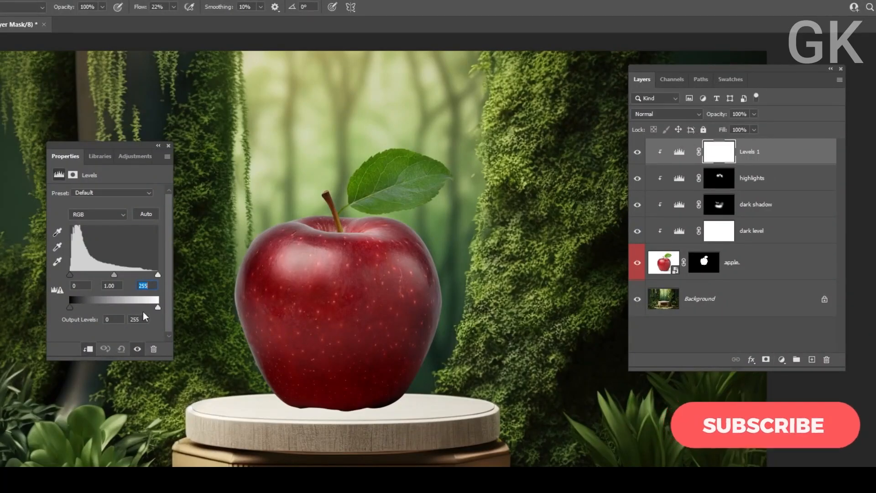
{"action": "left_click_drag", "start_coordinate": [158, 274], "coordinate": [138, 269]}
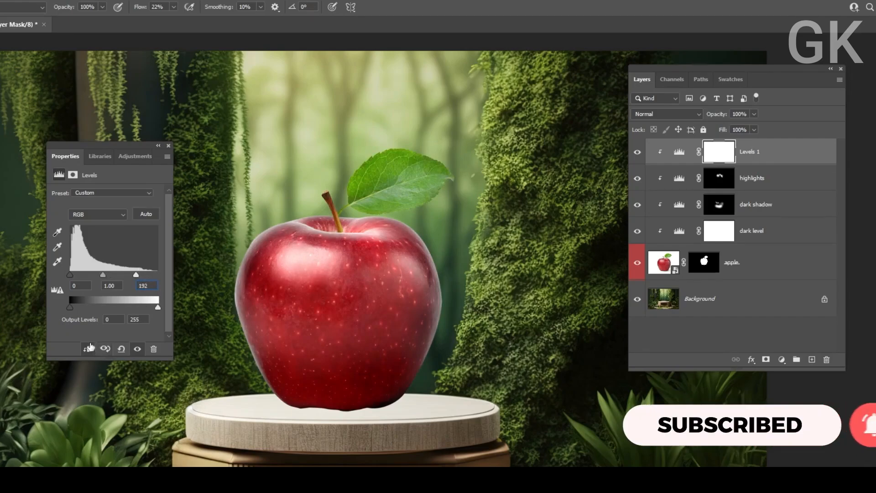
{"action": "left_click", "coordinate": [168, 145]}
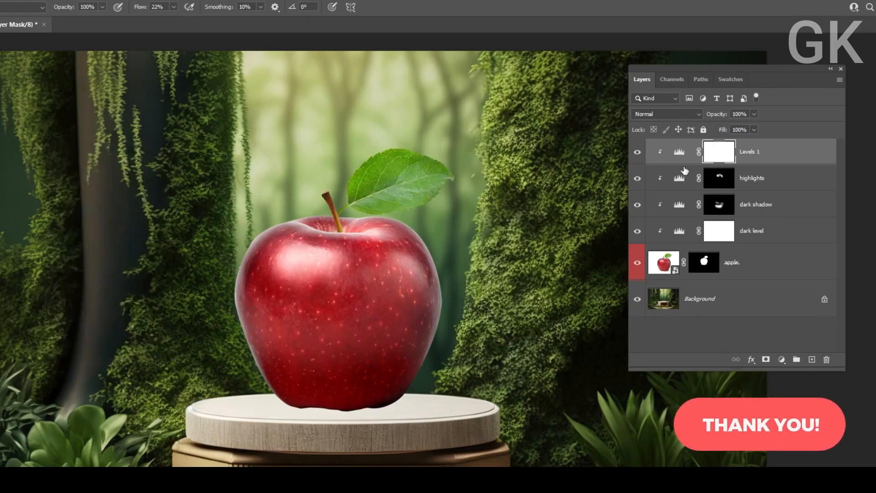
Step: Compare the apple with and without the new Levels adjustment, and invert its mask to black
{"action": "left_click", "coordinate": [637, 152]}
{"action": "left_click", "coordinate": [636, 153]}
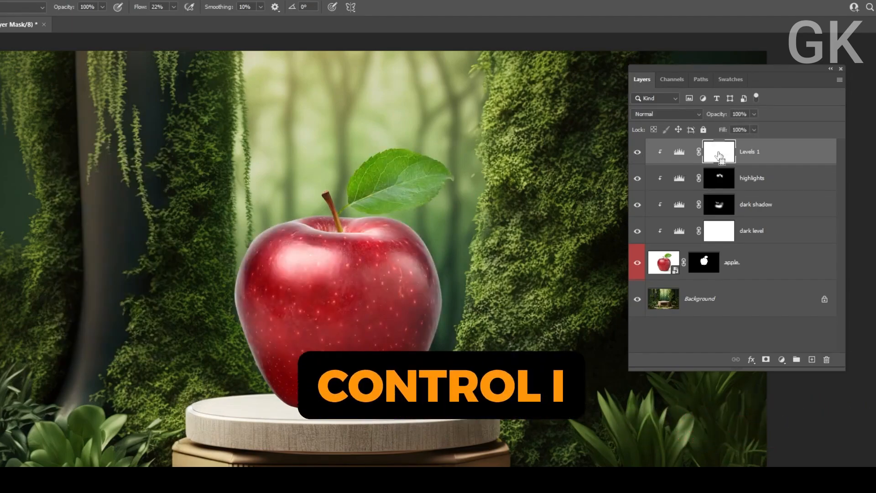
{"action": "key", "text": "ctrl+i"}
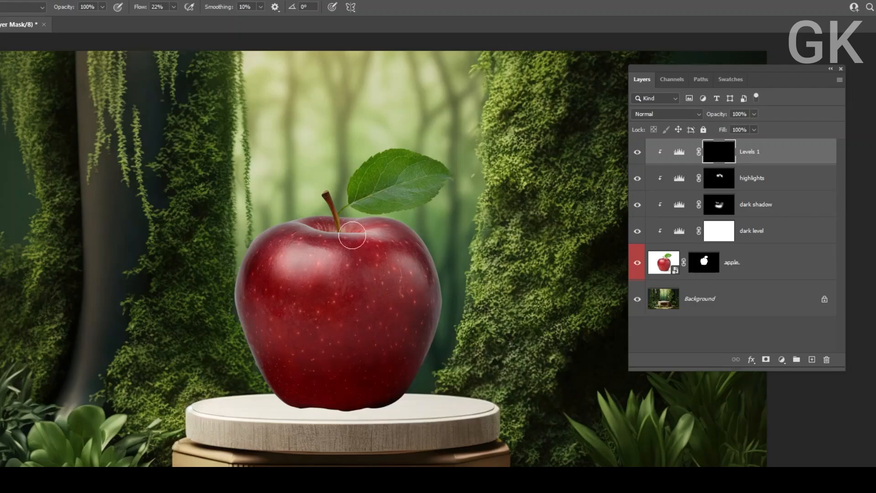
Step: Paint bright highlights on the new Levels mask around the apple's stem hollow and upper rim with a smaller brush, comparing before and after
{"action": "left_click", "coordinate": [357, 230]}
{"action": "key", "text": "bracketleft"}
{"action": "key", "text": "bracketleft"}
{"action": "key", "text": "bracketleft"}
{"action": "mouse_move", "coordinate": [378, 159]}
{"action": "left_mouse_down"}
{"action": "mouse_move", "coordinate": [363, 203]}
{"action": "mouse_move", "coordinate": [431, 180]}
{"action": "mouse_move", "coordinate": [359, 184]}
{"action": "left_mouse_up"}
{"action": "scroll", "coordinate": [303, 225], "scroll_direction": "up", "scroll_amount": 2}
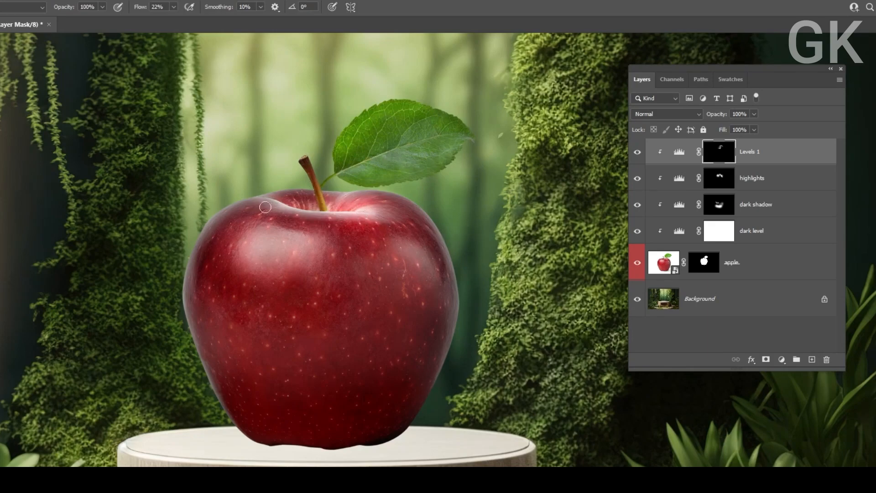
{"action": "left_click", "coordinate": [637, 153]}
{"action": "left_click", "coordinate": [638, 152]}
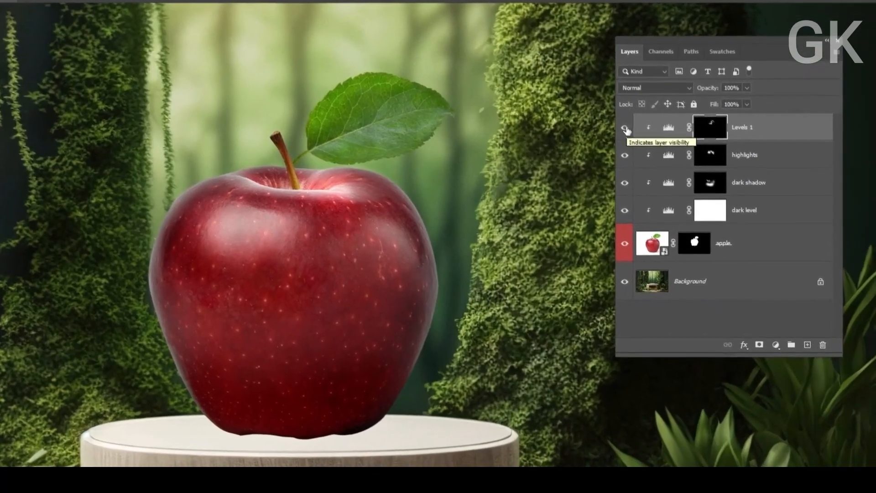
Step: Add a Color Balance adjustment with midtones at cyan-red -19, magenta-green -6 and yellow-blue -20
{"action": "left_click", "coordinate": [775, 344]}
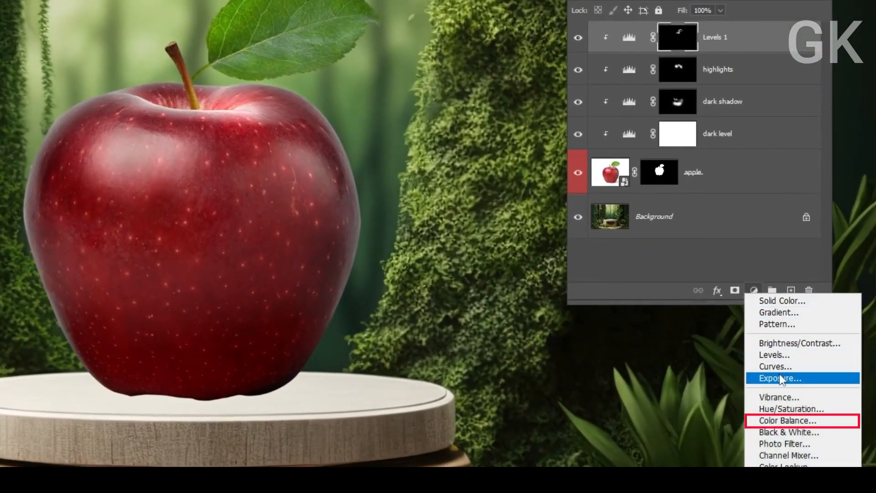
{"action": "left_click", "coordinate": [781, 420]}
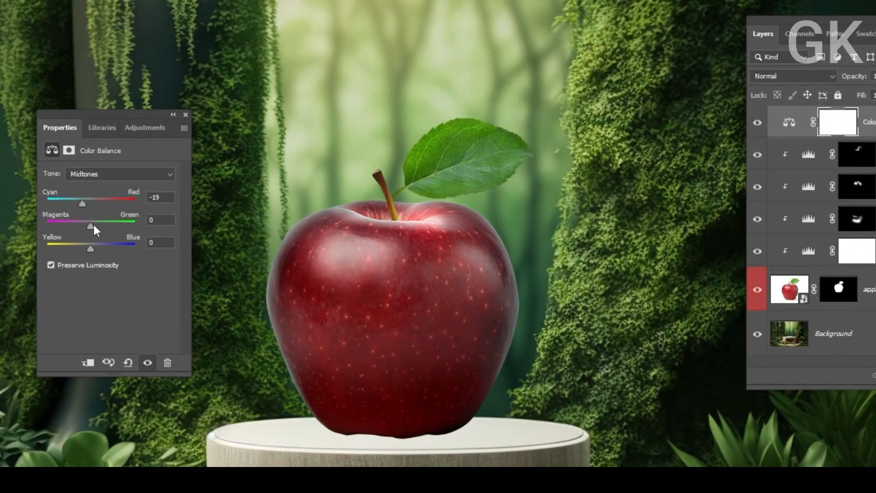
{"action": "left_click_drag", "start_coordinate": [94, 224], "coordinate": [82, 251]}
Step: Set the Color Balance shadows to cyan-red +22, magenta-green -2 and yellow-blue -16, and clip the adjustment to the apple
{"action": "left_click", "coordinate": [144, 173]}
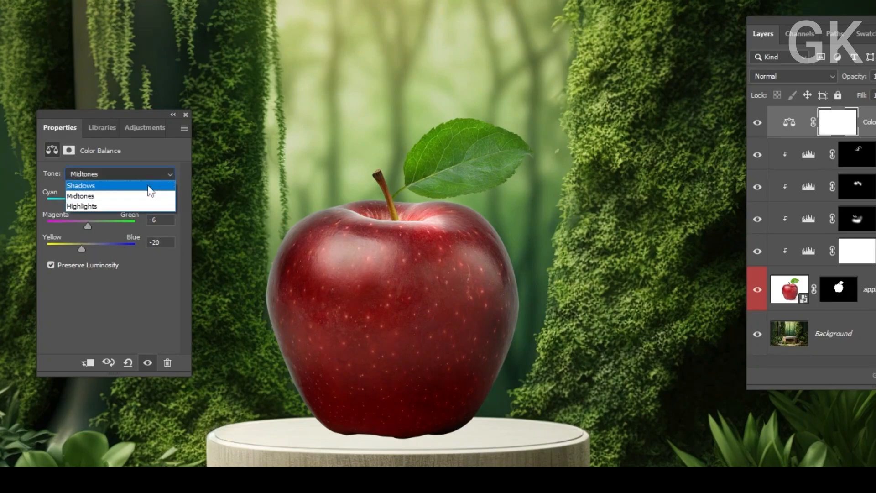
{"action": "left_click", "coordinate": [151, 188]}
{"action": "left_click_drag", "start_coordinate": [93, 202], "coordinate": [99, 200]}
{"action": "left_click", "coordinate": [88, 363]}
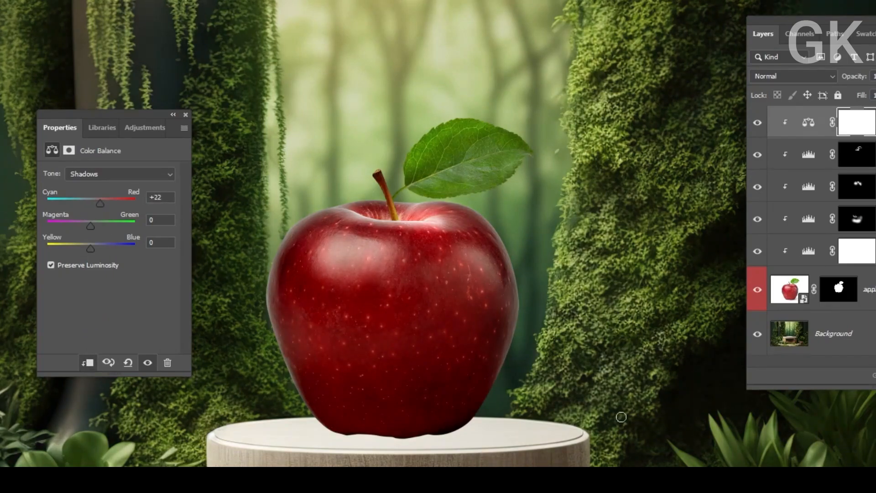
{"action": "left_click_drag", "start_coordinate": [91, 225], "coordinate": [89, 247]}
Step: Set the Color Balance highlights' cyan-red value to +2 and compare the apple with and without the adjustment
{"action": "left_click", "coordinate": [137, 173]}
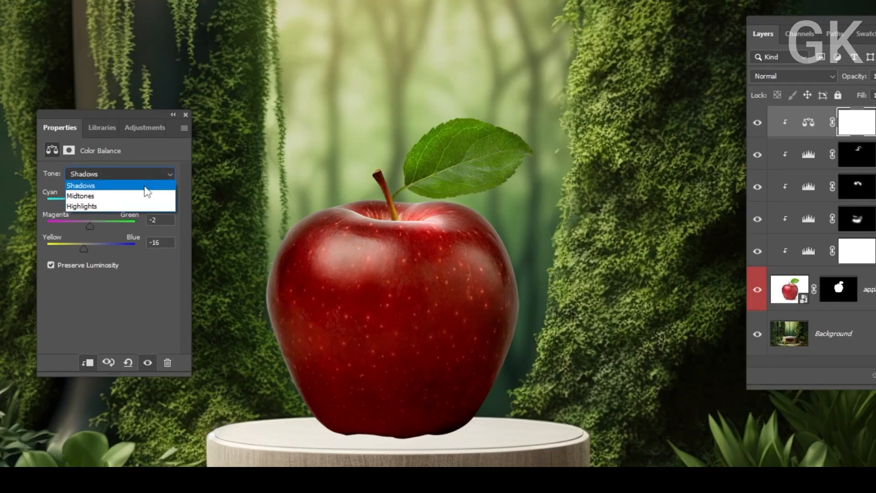
{"action": "left_click", "coordinate": [146, 203]}
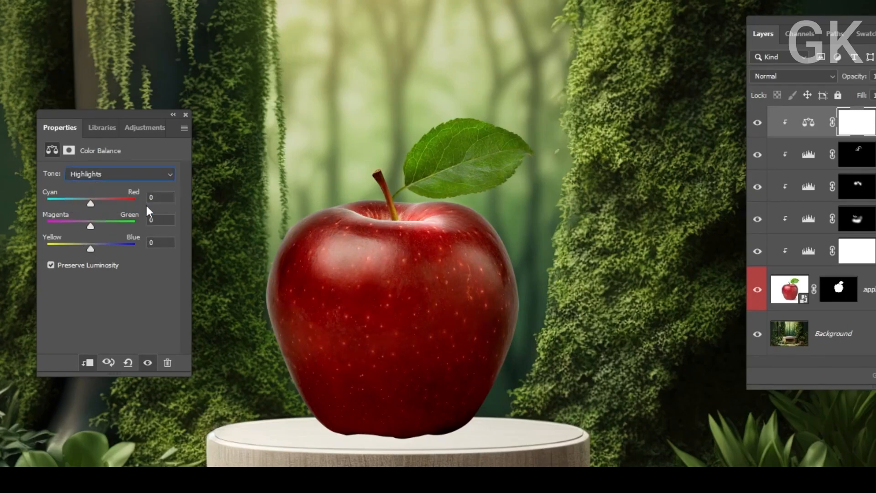
{"action": "left_click", "coordinate": [93, 201]}
{"action": "key", "text": "BackSpace"}
{"action": "key", "text": "BackSpace"}
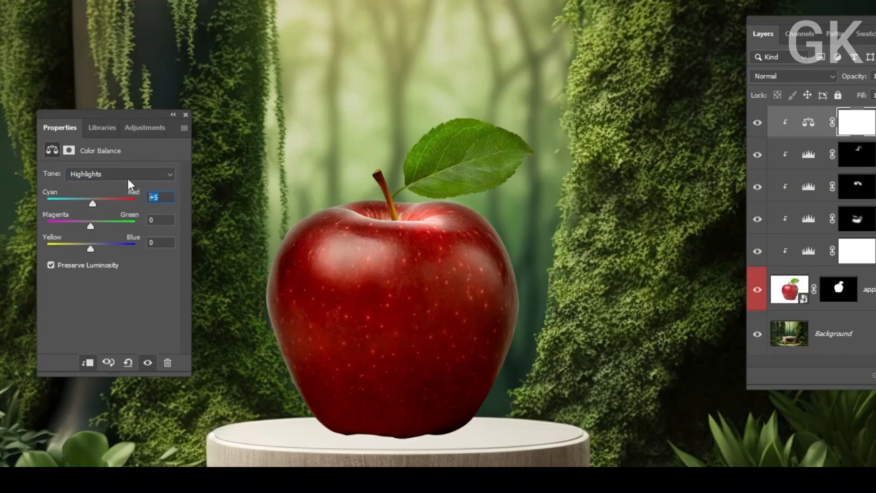
{"action": "type", "text": "2"}
{"action": "left_click", "coordinate": [185, 115]}
{"action": "left_click", "coordinate": [757, 123]}
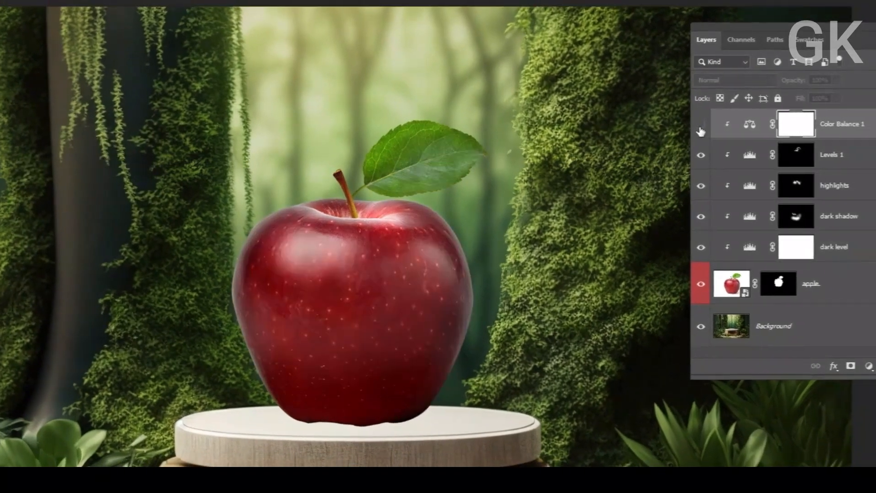
{"action": "left_click", "coordinate": [700, 128]}
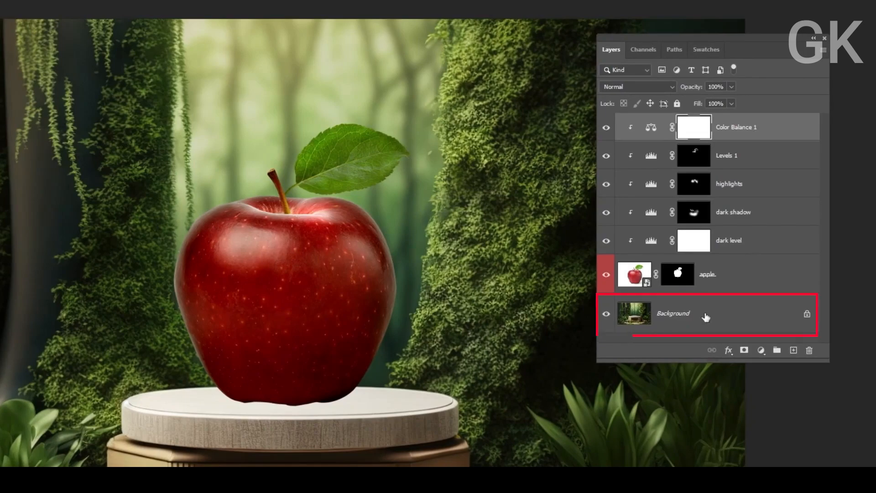
Step: Duplicate the Background layer, move the copy to the top of the enlarged layer list, and clip it to the apple
{"action": "left_click", "coordinate": [689, 314]}
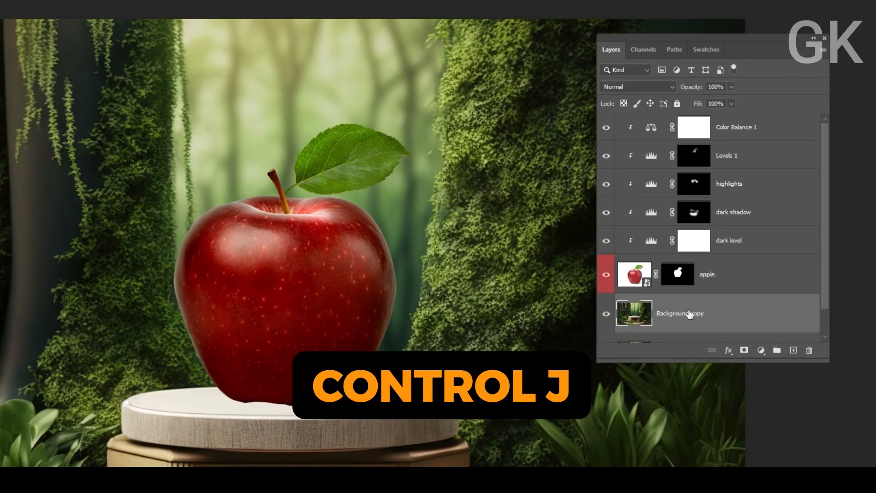
{"action": "left_click_drag", "start_coordinate": [828, 361], "coordinate": [837, 429]}
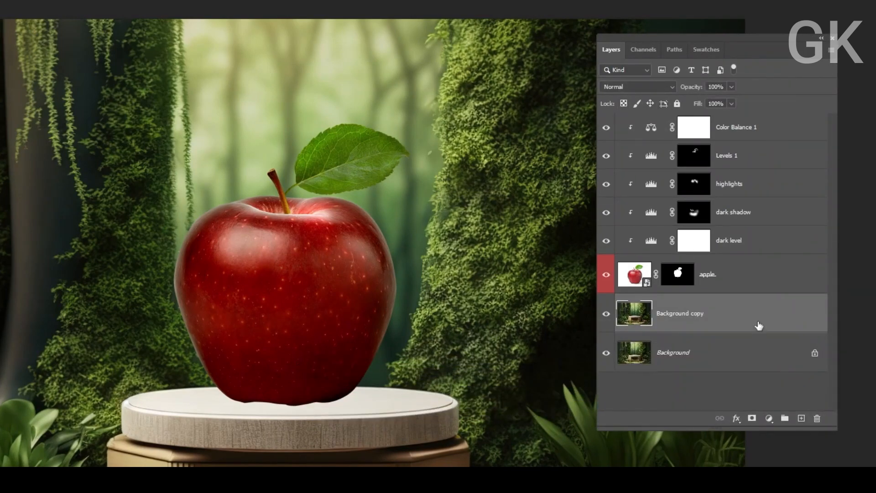
{"action": "key", "text": "ctrl+shift+bracketright"}
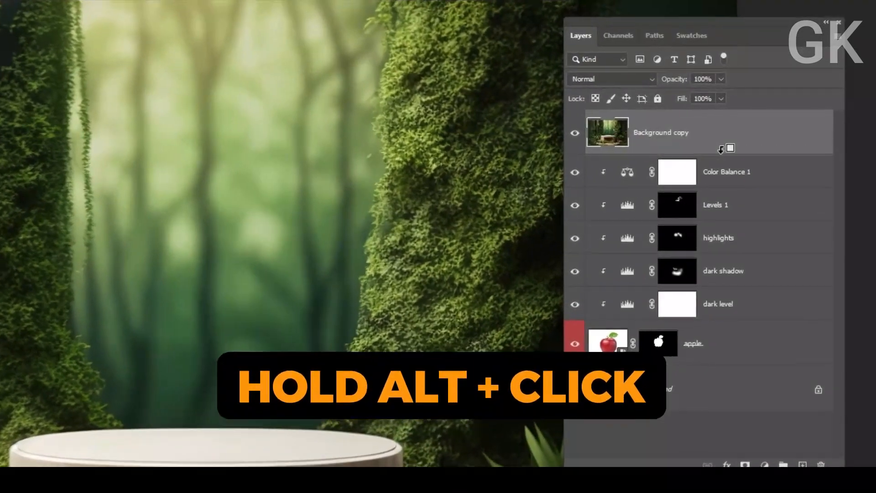
{"action": "left_click", "coordinate": [737, 152], "text": "alt"}
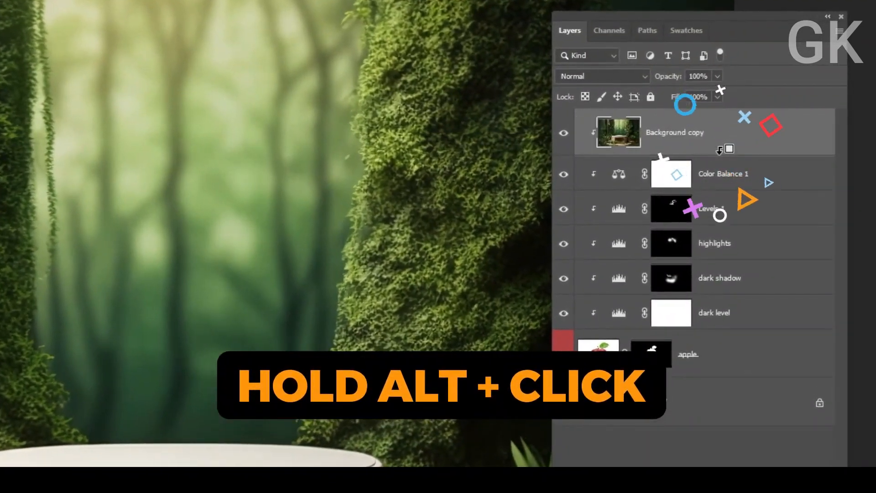
Step: Convert the clipped Background copy layer to a smart object
{"action": "right_click", "coordinate": [674, 144]}
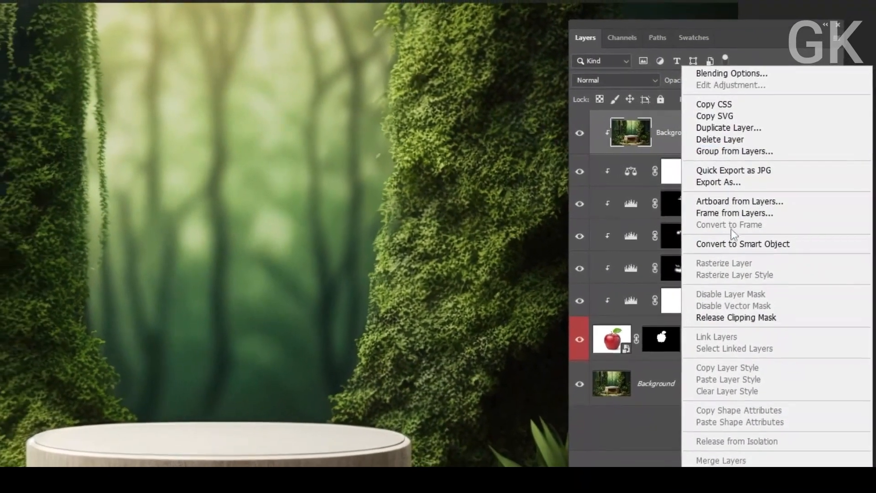
{"action": "left_click", "coordinate": [730, 251]}
{"action": "left_click", "coordinate": [606, 135]}
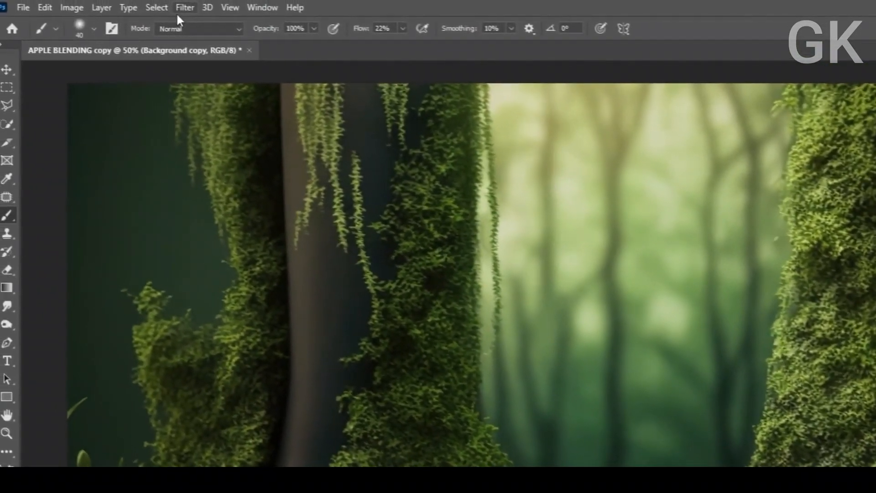
Step: Apply a Gaussian Blur with a radius of 22.2 pixels to the Background copy
{"action": "left_click", "coordinate": [180, 10]}
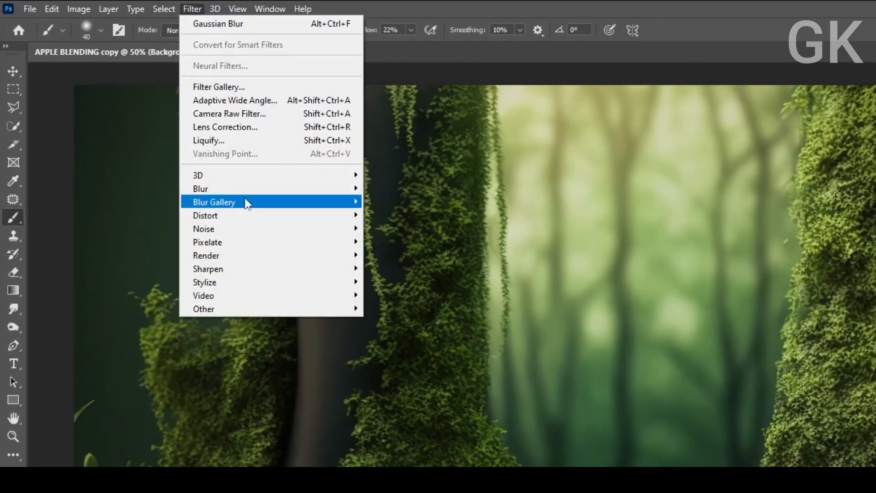
{"action": "mouse_move", "coordinate": [239, 190]}
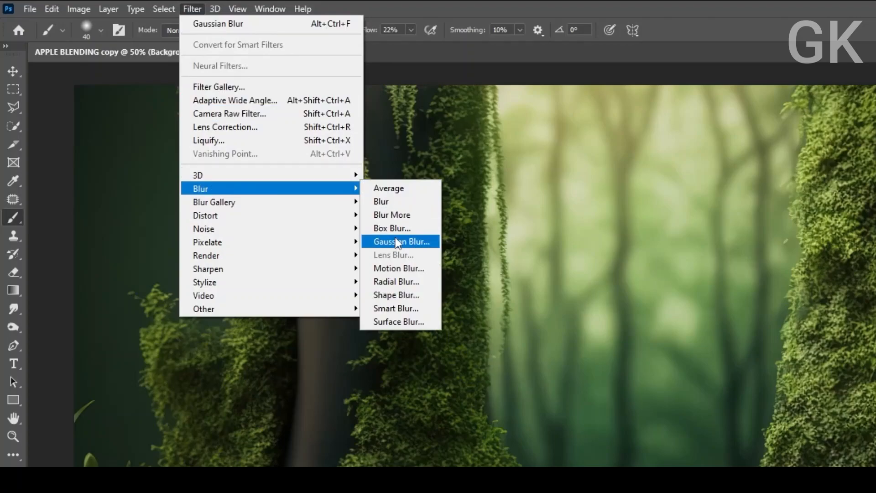
{"action": "left_click", "coordinate": [397, 241]}
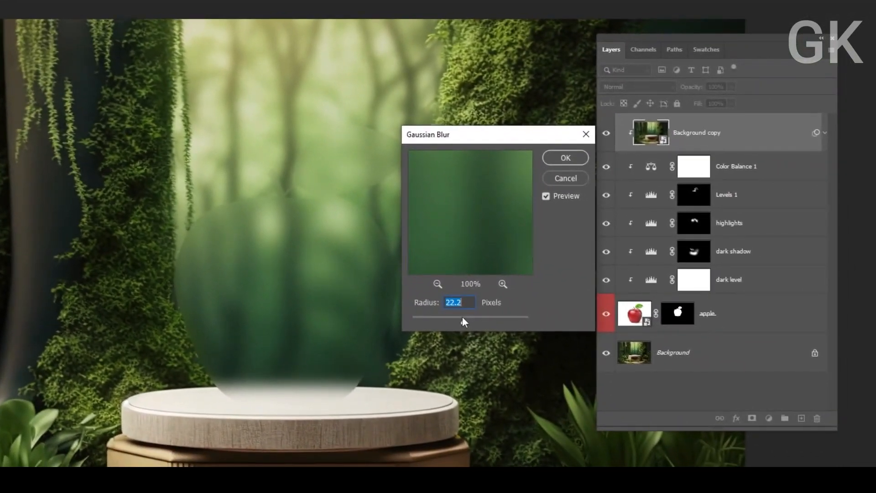
{"action": "left_click", "coordinate": [463, 319]}
{"action": "left_click", "coordinate": [561, 163]}
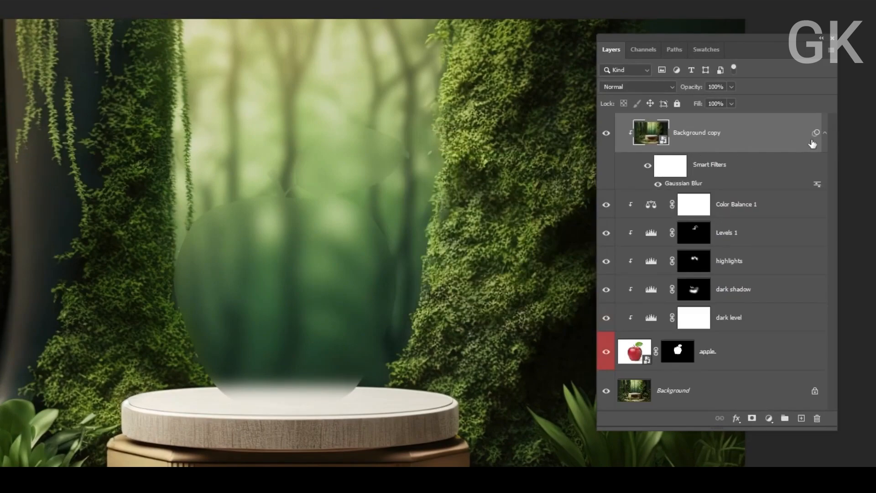
Step: Set the Background copy to Color blend mode with 13% fill and compare the apple with and without it
{"action": "left_click", "coordinate": [824, 133]}
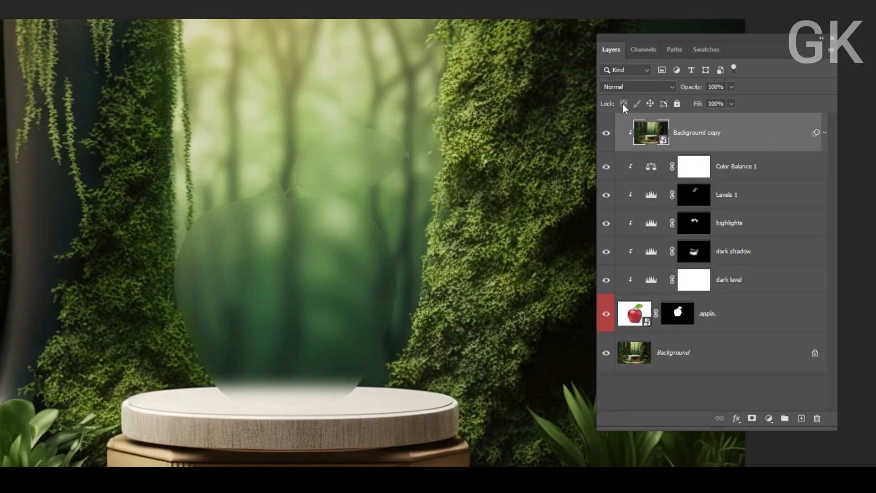
{"action": "left_click", "coordinate": [609, 133]}
{"action": "left_click", "coordinate": [609, 133]}
{"action": "left_click", "coordinate": [621, 90]}
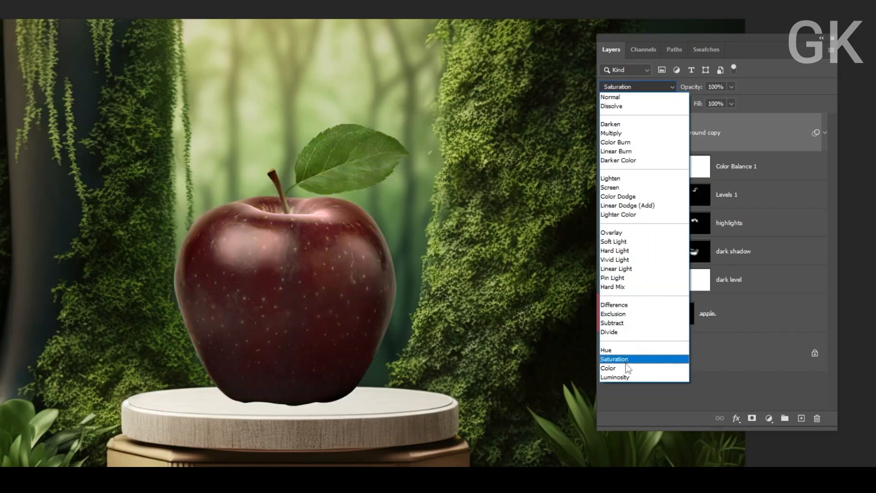
{"action": "left_click", "coordinate": [627, 370]}
{"action": "left_click", "coordinate": [732, 104]}
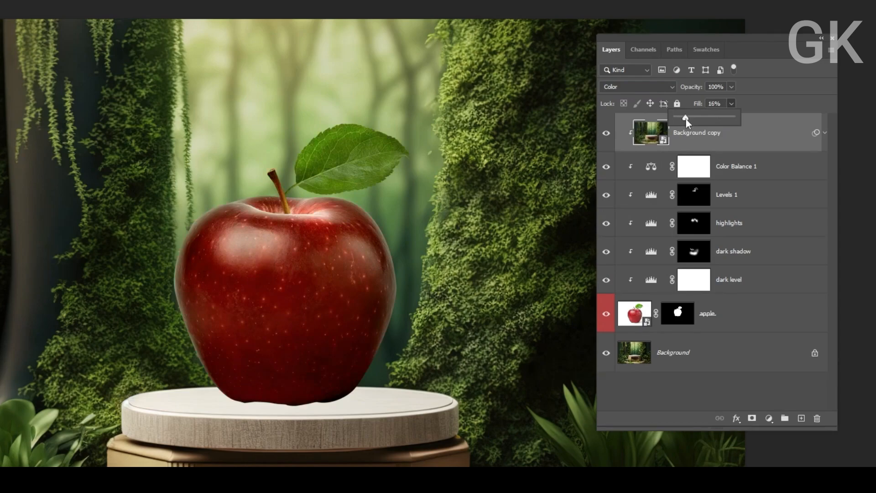
{"action": "left_click", "coordinate": [607, 134]}
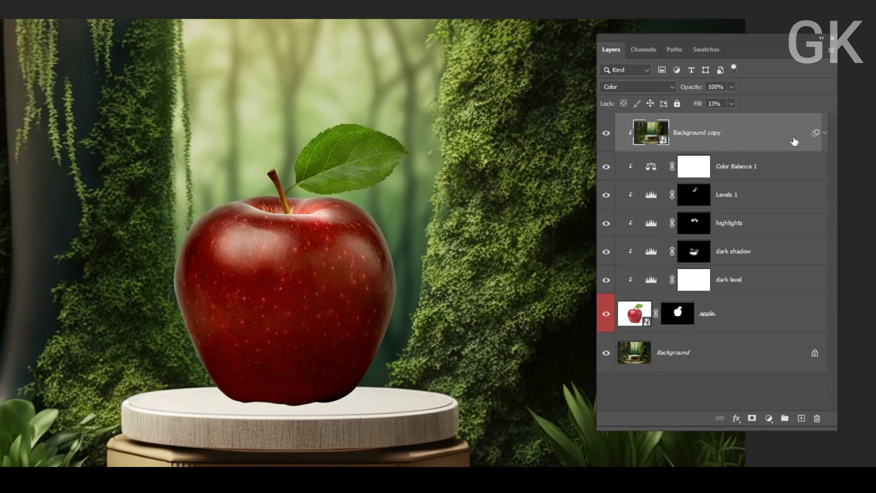
{"action": "left_click", "coordinate": [825, 134]}
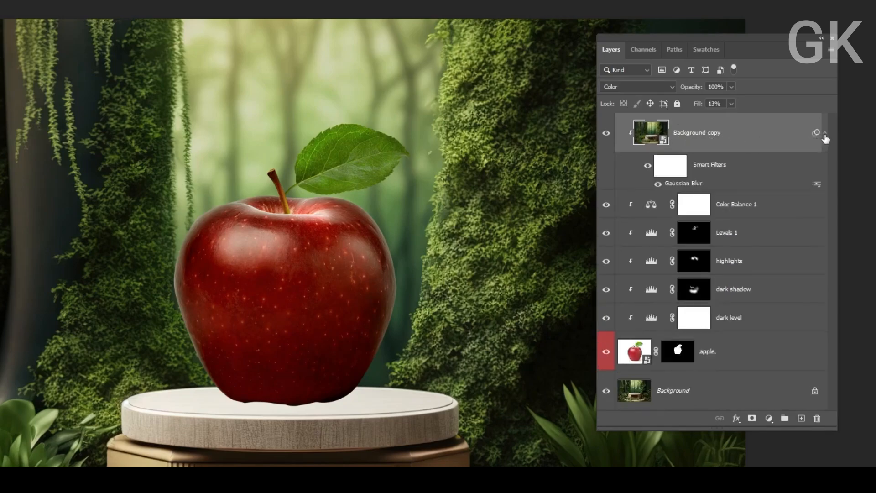
Step: Add a new empty layer directly above the Background layer, beneath the apple
{"action": "left_click", "coordinate": [750, 359]}
{"action": "left_click", "coordinate": [756, 401]}
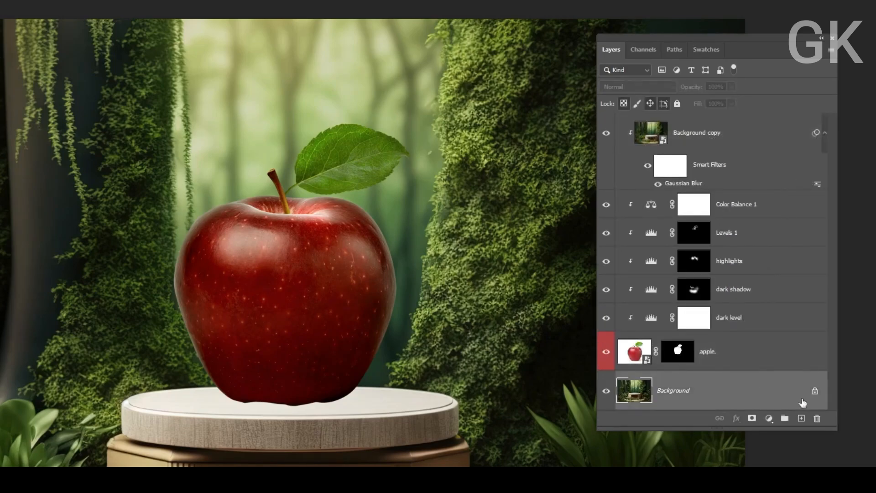
{"action": "left_click", "coordinate": [801, 418]}
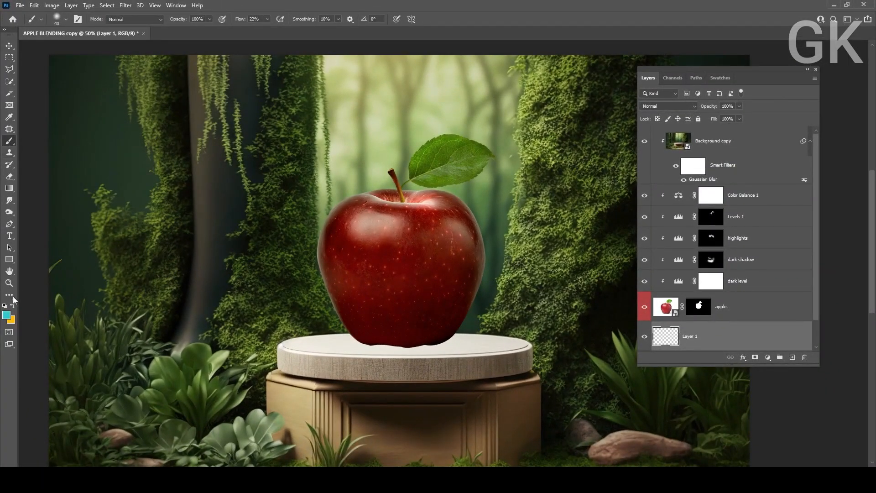
Step: Set the foreground colour to dark red 2d0200, sampled from the apple's base, for painting with the Brush
{"action": "left_click", "coordinate": [7, 314]}
{"action": "left_click_drag", "start_coordinate": [64, 273], "coordinate": [52, 383]}
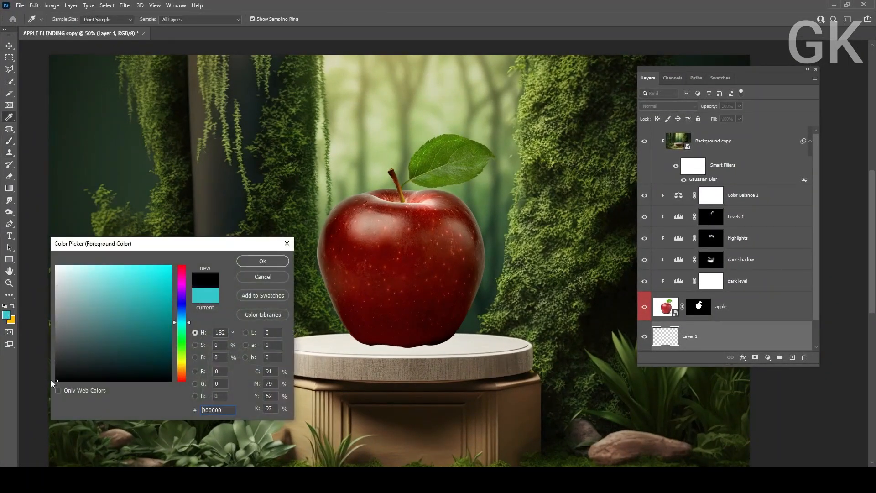
{"action": "left_click", "coordinate": [375, 337]}
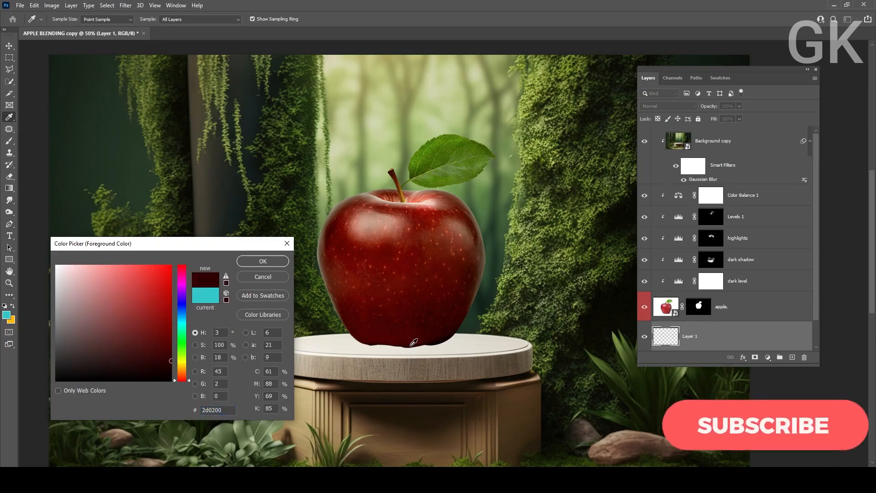
{"action": "key", "text": "Return"}
{"action": "key", "text": "b"}
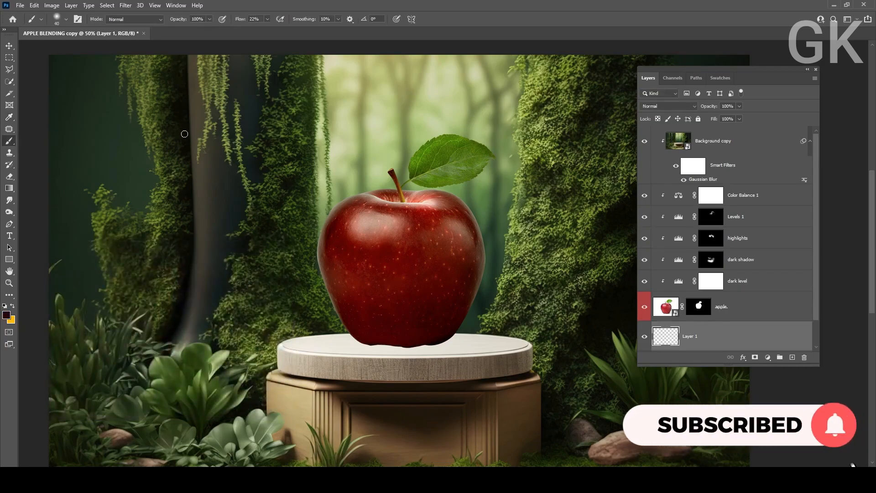
Step: Open the brush tip settings and enlarge the soft round brush to 200 px
{"action": "left_click", "coordinate": [78, 19]}
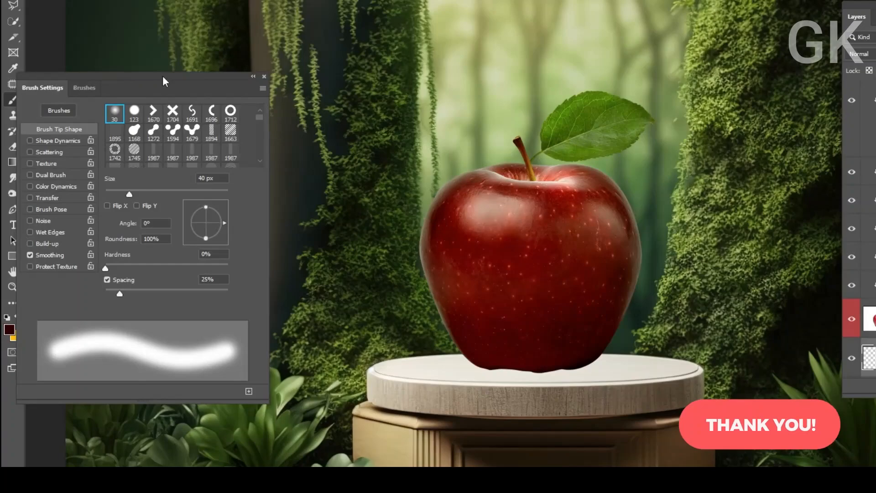
{"action": "left_click_drag", "start_coordinate": [122, 122], "coordinate": [175, 104]}
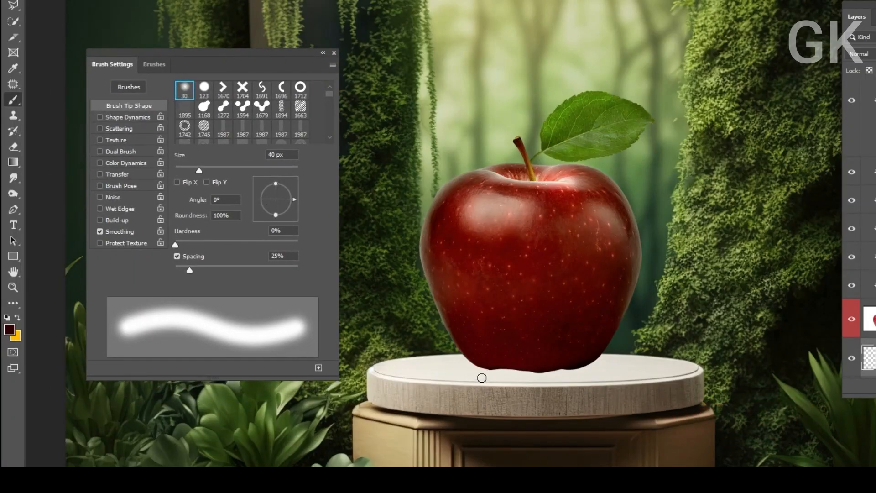
{"action": "key", "text": "bracketright"}
{"action": "key", "text": "bracketright"}
{"action": "key", "text": "bracketright"}
{"action": "key", "text": "bracketright"}
{"action": "key", "text": "bracketright"}
{"action": "key", "text": "bracketright"}
{"action": "key", "text": "bracketright"}
{"action": "key", "text": "bracketright"}
{"action": "key", "text": "bracketright"}
{"action": "key", "text": "bracketright"}
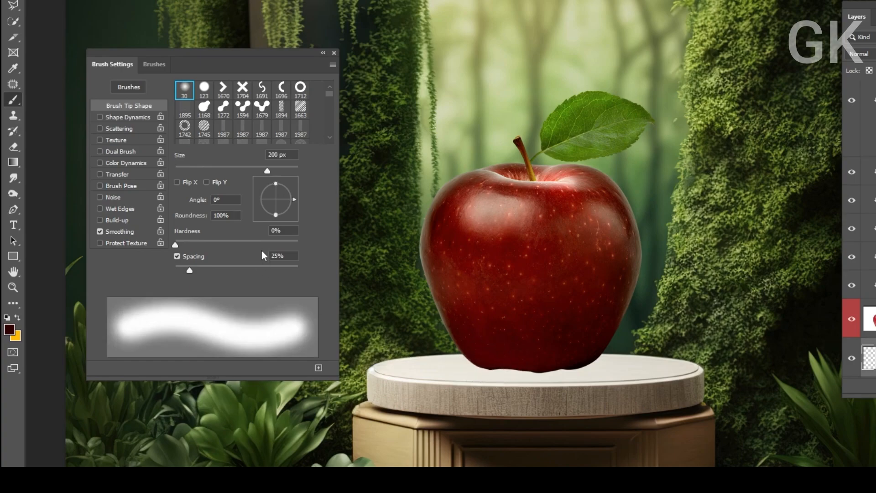
Step: Flatten the brush tip to 24% roundness at a -1° angle and enlarge it to 500 px
{"action": "mouse_move", "coordinate": [277, 212]}
{"action": "left_mouse_down"}
{"action": "mouse_move", "coordinate": [266, 202]}
{"action": "mouse_move", "coordinate": [297, 206]}
{"action": "left_mouse_up"}
{"action": "key", "text": "bracketright"}
{"action": "key", "text": "bracketright"}
{"action": "key", "text": "bracketright"}
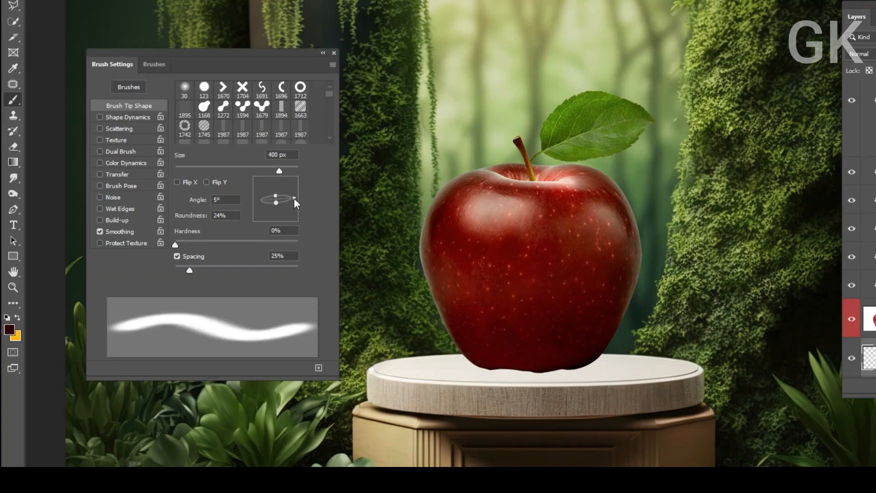
Step: Reduce the brush to 300 px and paint a soft dark red shadow on the podium under the apple
{"action": "key", "text": "bracketleft"}
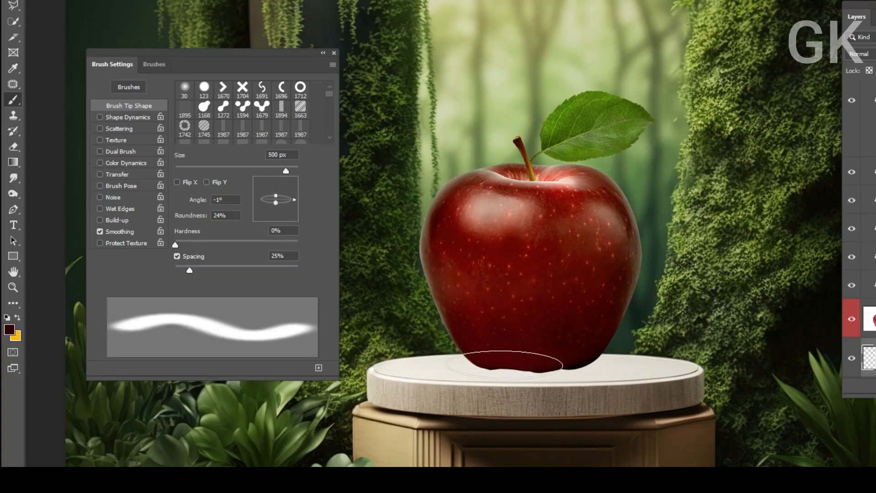
{"action": "key", "text": "bracketleft"}
{"action": "mouse_move", "coordinate": [493, 366]}
{"action": "left_mouse_down"}
{"action": "mouse_move", "coordinate": [577, 368]}
{"action": "mouse_move", "coordinate": [484, 368]}
{"action": "left_mouse_up"}
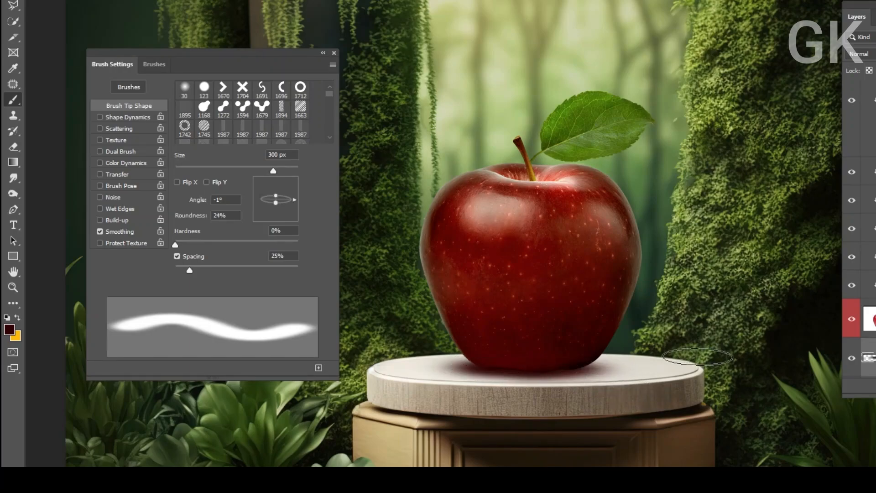
{"action": "left_click", "coordinate": [334, 53]}
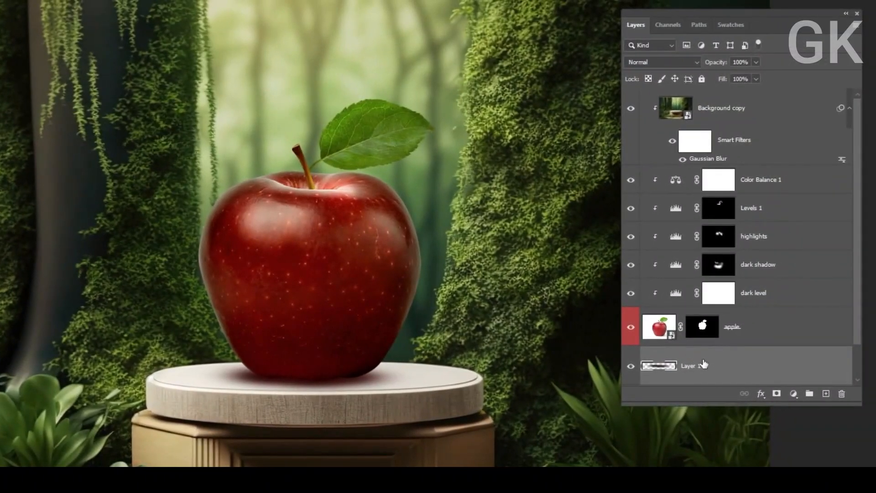
Step: Add a Levels adjustment clipped to the painted shadow layer and set its shadow input to 37
{"action": "left_click_drag", "start_coordinate": [858, 405], "coordinate": [850, 435]}
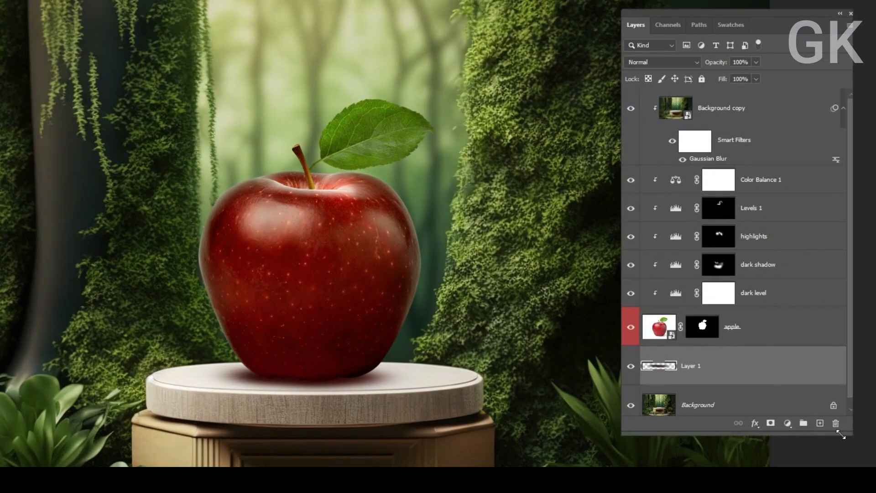
{"action": "left_click", "coordinate": [783, 423]}
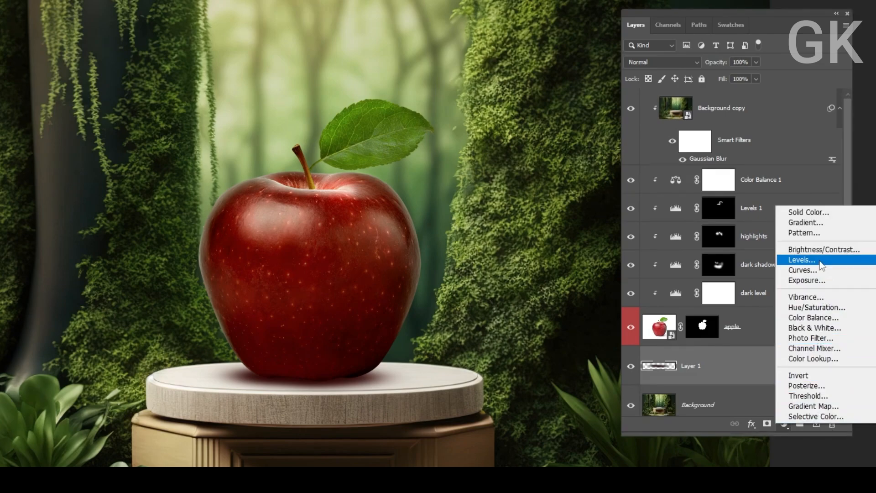
{"action": "left_click", "coordinate": [820, 263]}
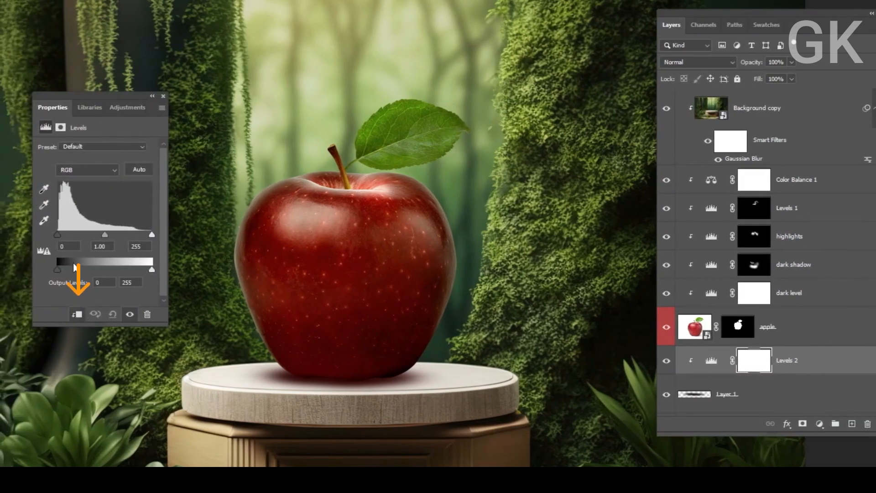
{"action": "left_click_drag", "start_coordinate": [58, 234], "coordinate": [71, 234]}
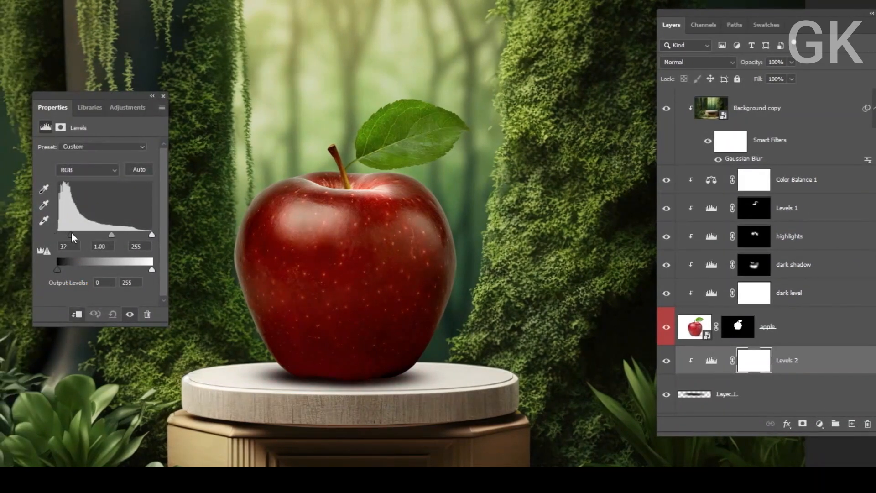
{"action": "left_click", "coordinate": [163, 96]}
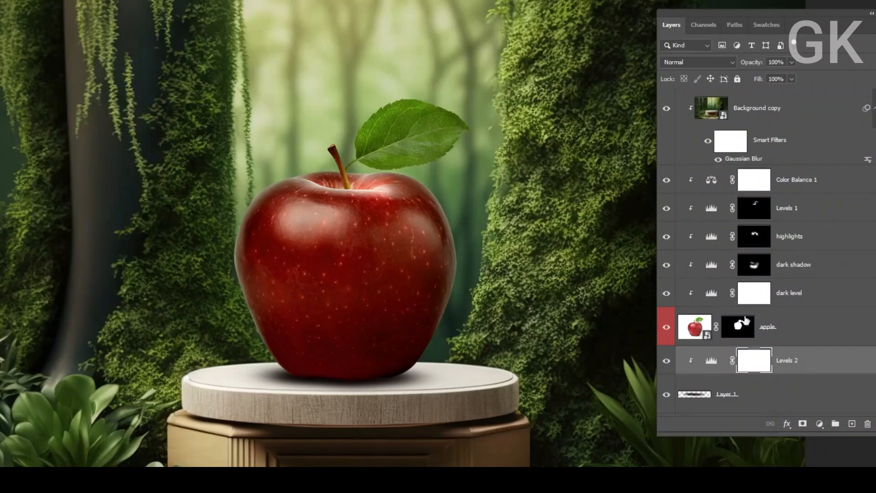
Step: Add a new layer above Levels 2 and paint a black contact shadow along the apple's base
{"action": "scroll", "coordinate": [791, 363], "scroll_direction": "down", "scroll_amount": 1}
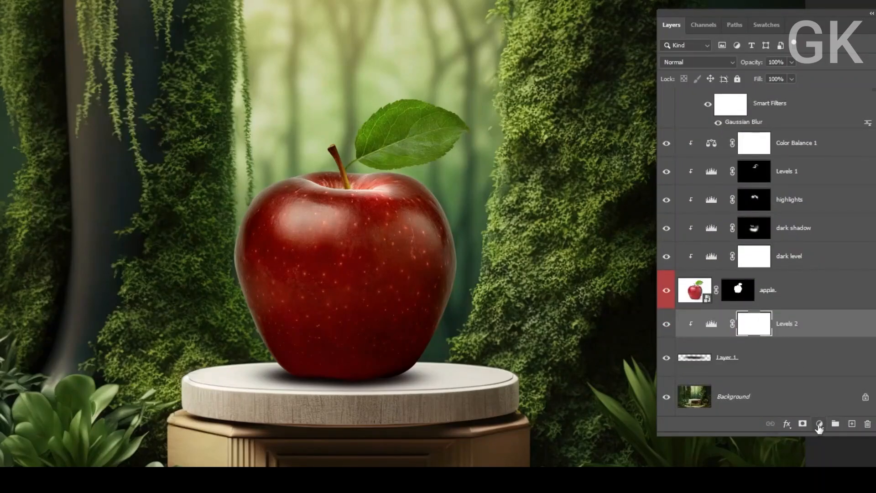
{"action": "left_click", "coordinate": [851, 423]}
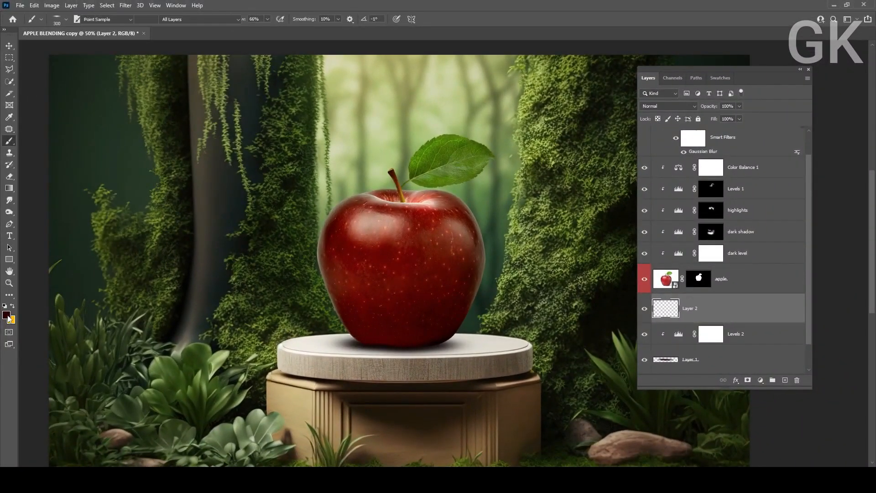
{"action": "left_click", "coordinate": [7, 316]}
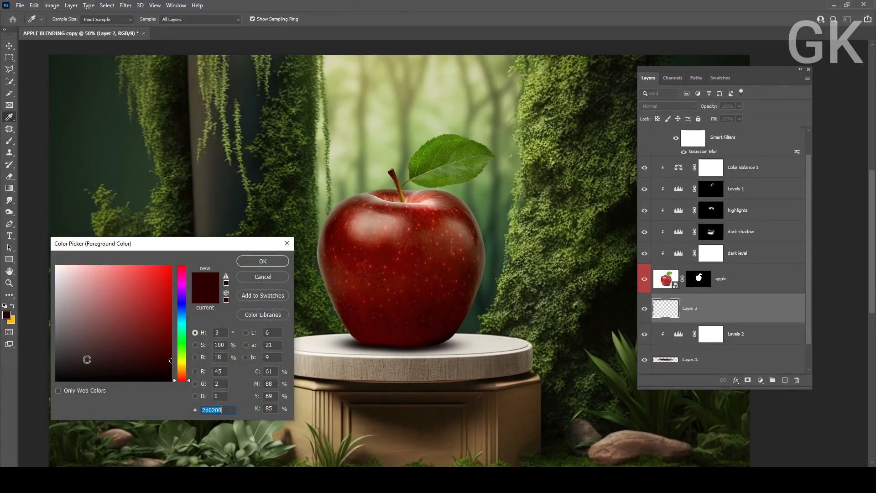
{"action": "left_click", "coordinate": [245, 262]}
{"action": "key", "text": "b"}
{"action": "left_click_drag", "start_coordinate": [351, 342], "coordinate": [431, 342]}
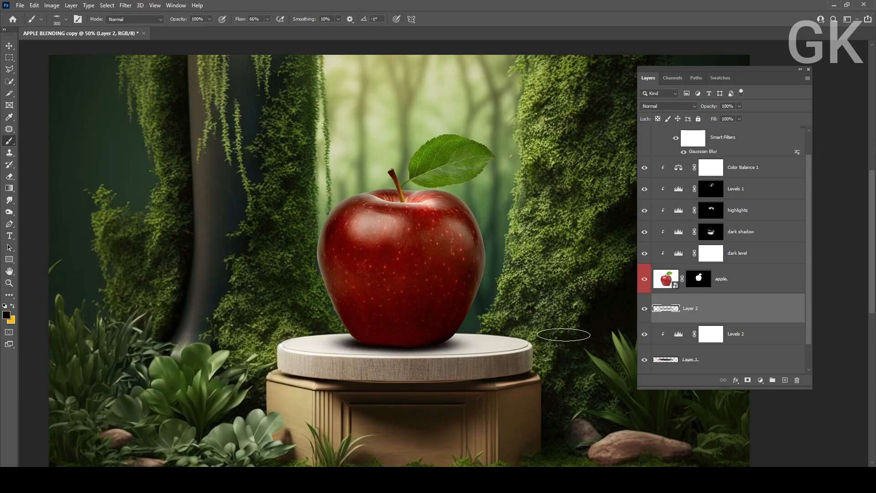
{"action": "key", "text": "v"}
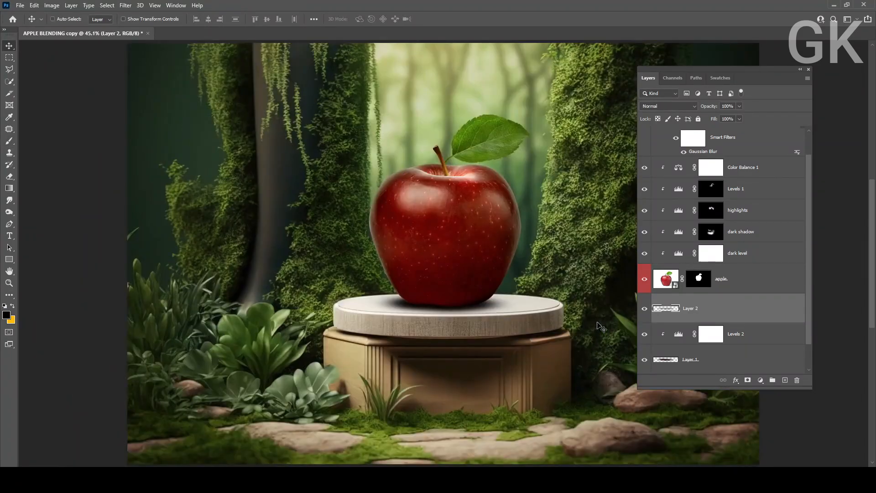
Step: Add a Color Lookup adjustment above the Background copy and load the EdgyAmber.3DL LUT
{"action": "scroll", "coordinate": [761, 169], "scroll_direction": "up", "scroll_amount": 1}
{"action": "left_click", "coordinate": [777, 150]}
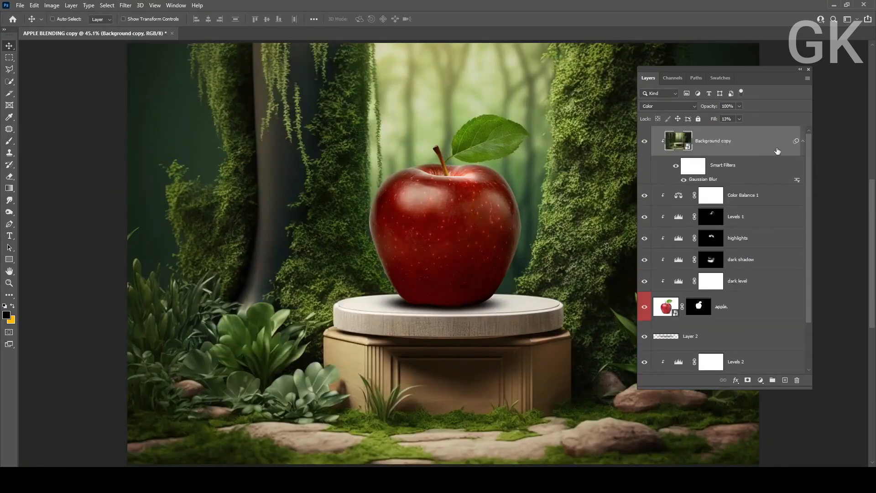
{"action": "left_click", "coordinate": [803, 142]}
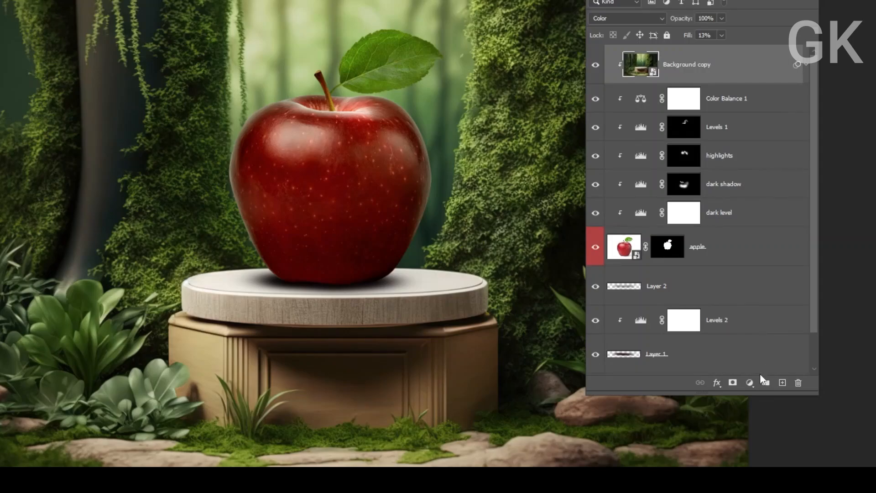
{"action": "left_click", "coordinate": [749, 383]}
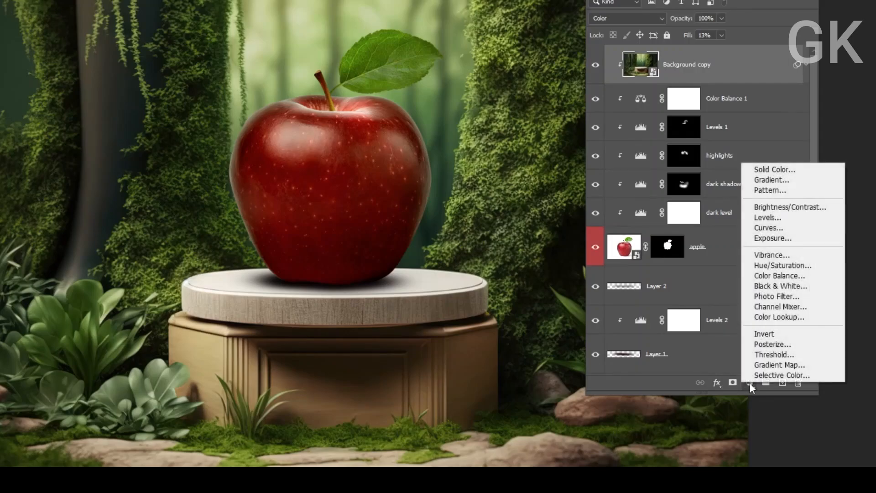
{"action": "left_click", "coordinate": [777, 316]}
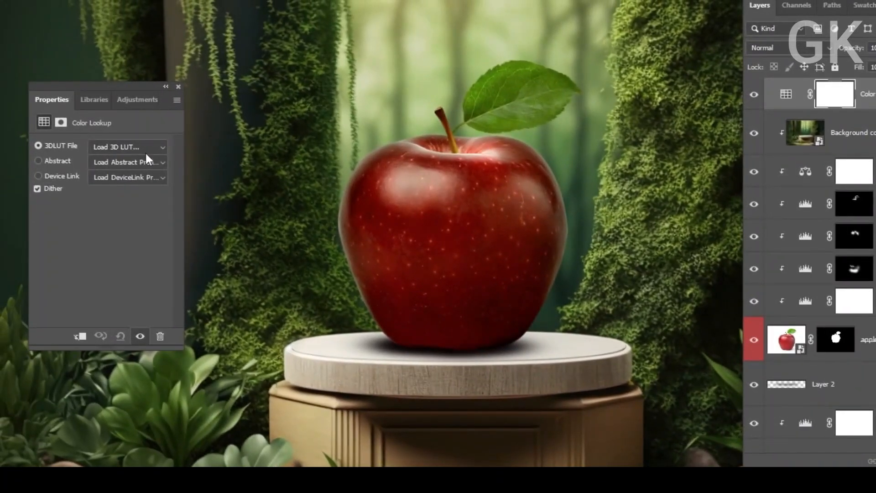
{"action": "left_click", "coordinate": [136, 146]}
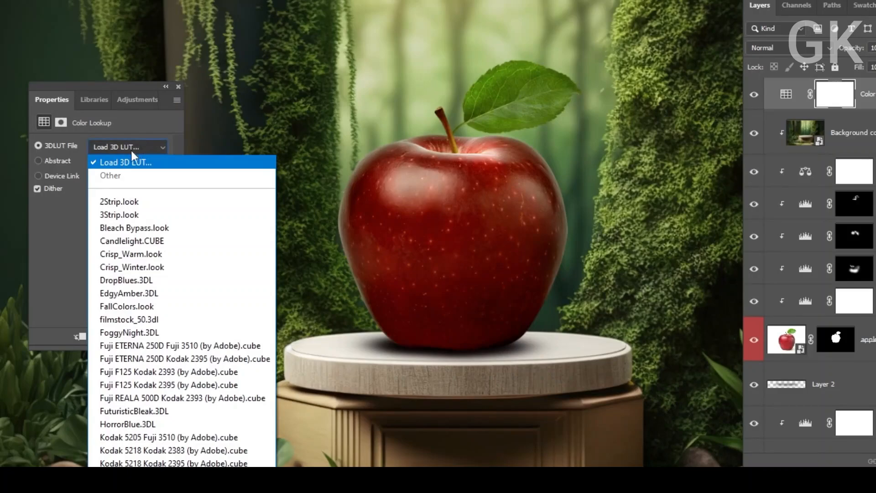
{"action": "left_click", "coordinate": [128, 293]}
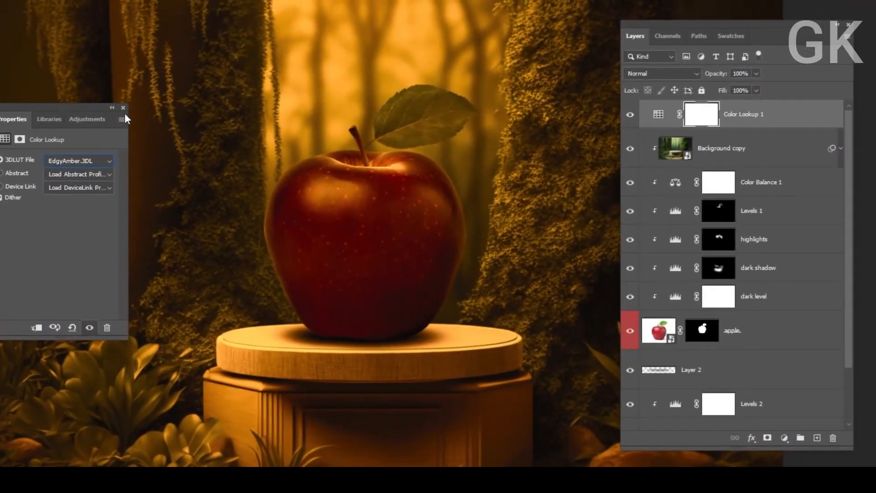
{"action": "left_click", "coordinate": [123, 108]}
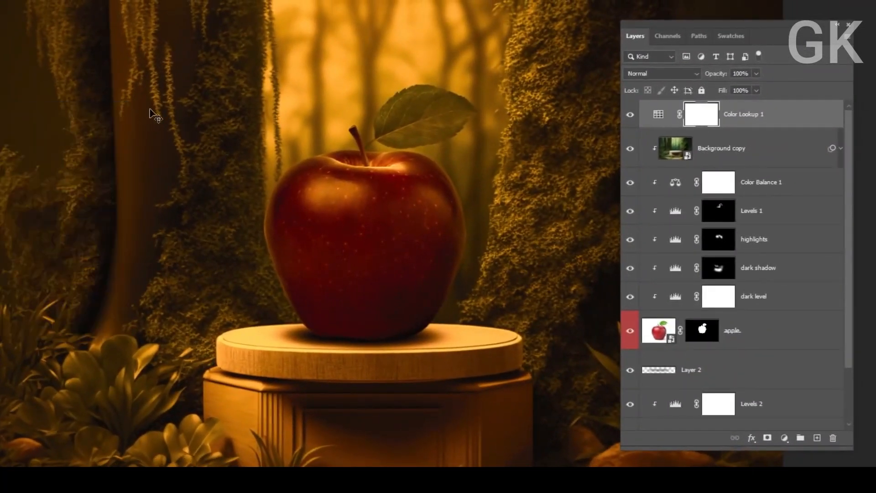
Step: Set the Color Lookup layer to Soft Light with 16% fill and compare the image with and without the adjustments
{"action": "left_click", "coordinate": [755, 90]}
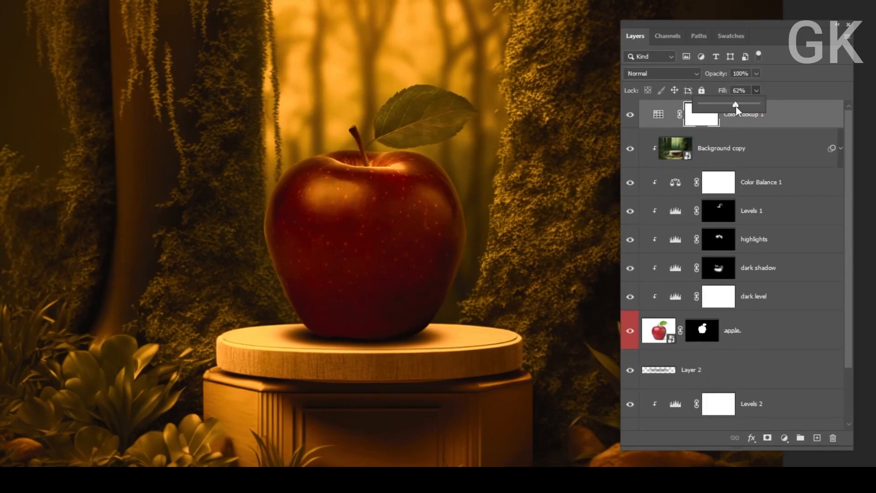
{"action": "left_click_drag", "start_coordinate": [719, 106], "coordinate": [712, 111]}
{"action": "left_click", "coordinate": [671, 73]}
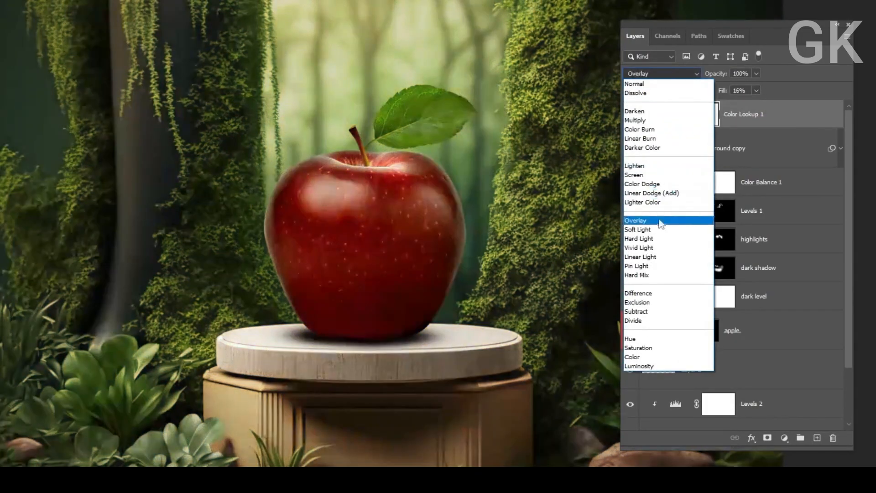
{"action": "left_click", "coordinate": [659, 230]}
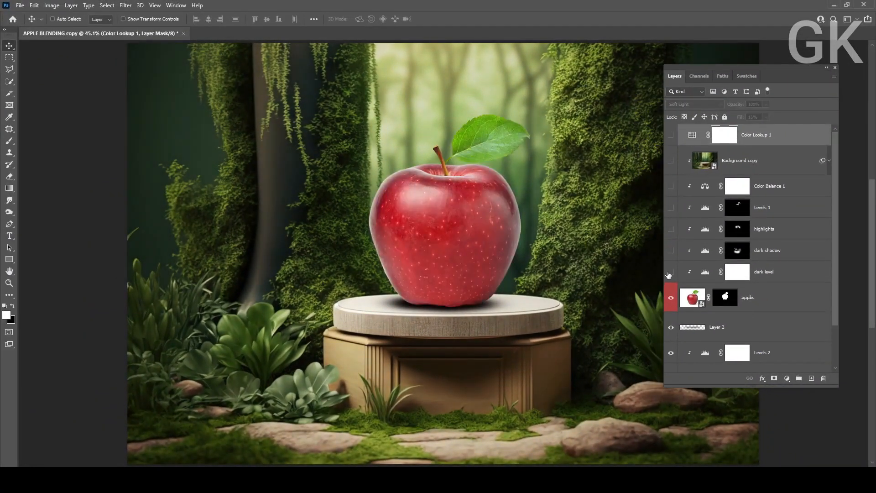
{"action": "left_click", "coordinate": [663, 135]}
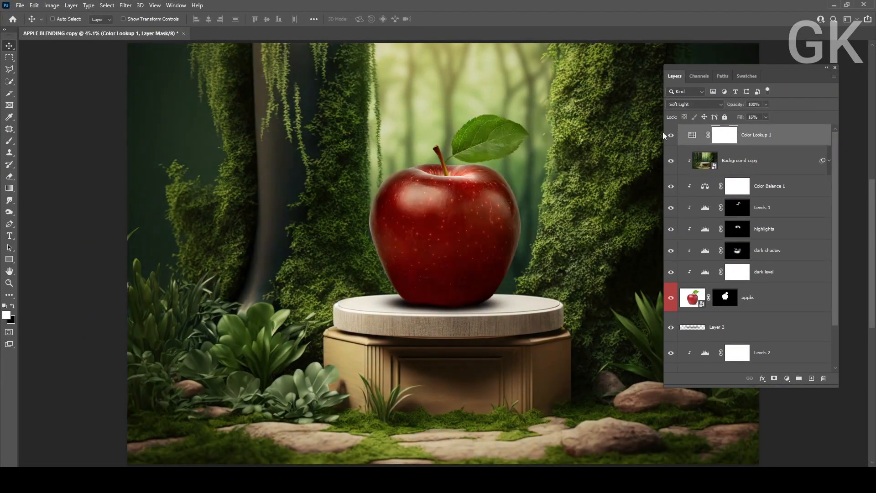